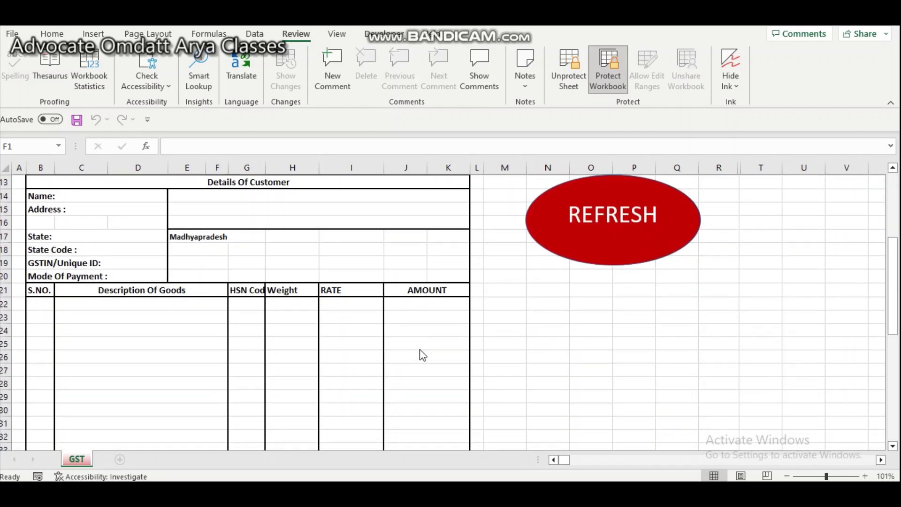
- Enter the customer's full name in cell E14 of the Details Of Customer section
{"action": "scroll", "coordinate": [419, 349], "scroll_direction": "up", "scroll_amount": 3}
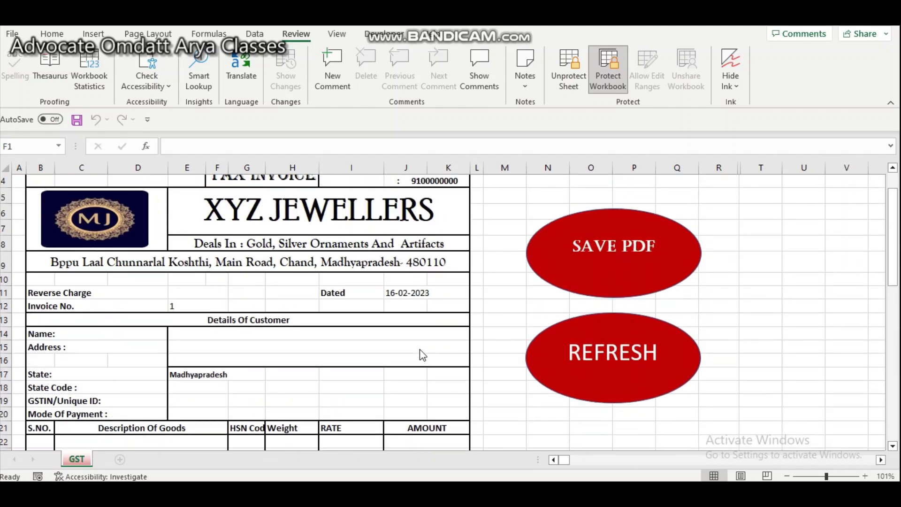
{"action": "scroll", "coordinate": [422, 355], "scroll_direction": "up", "scroll_amount": 1}
{"action": "scroll", "coordinate": [421, 355], "scroll_direction": "down", "scroll_amount": 1}
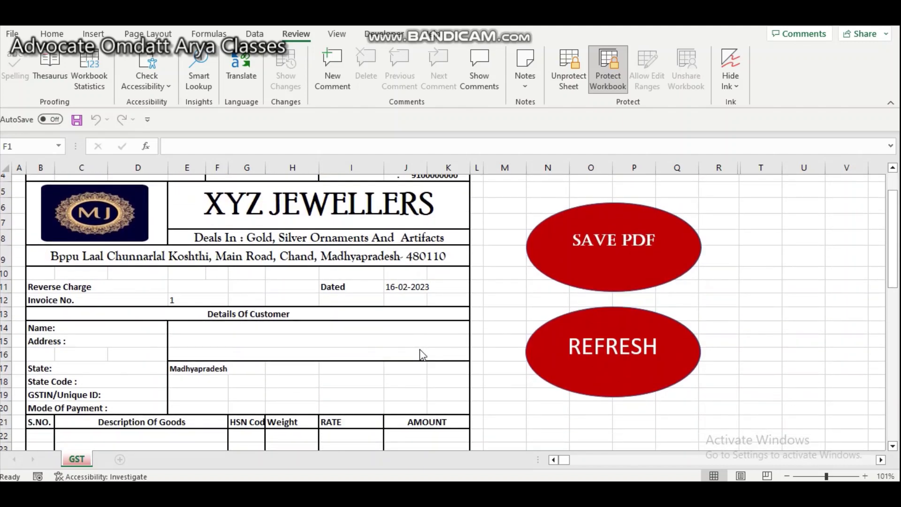
{"action": "scroll", "coordinate": [422, 356], "scroll_direction": "up", "scroll_amount": 1}
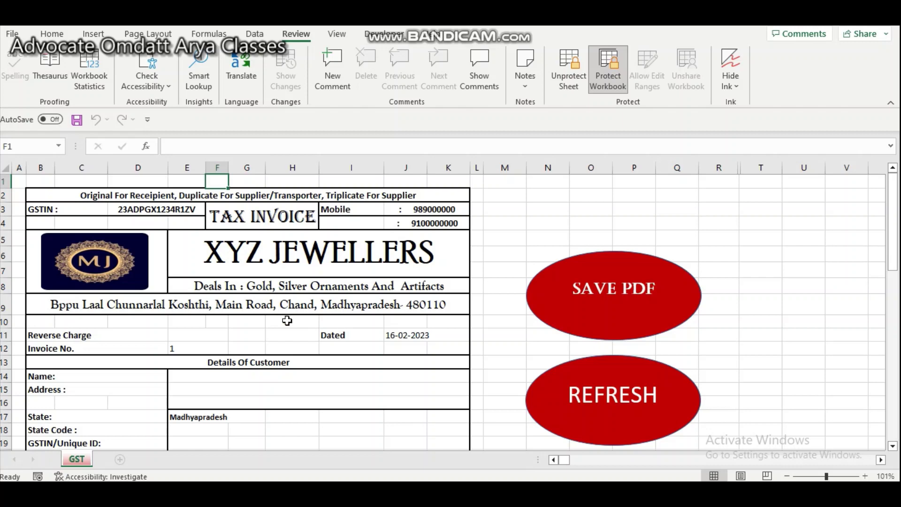
{"action": "scroll", "coordinate": [287, 321], "scroll_direction": "down", "scroll_amount": 1}
{"action": "scroll", "coordinate": [287, 321], "scroll_direction": "up", "scroll_amount": 1}
{"action": "scroll", "coordinate": [287, 320], "scroll_direction": "down", "scroll_amount": 2}
{"action": "scroll", "coordinate": [287, 320], "scroll_direction": "up", "scroll_amount": 1}
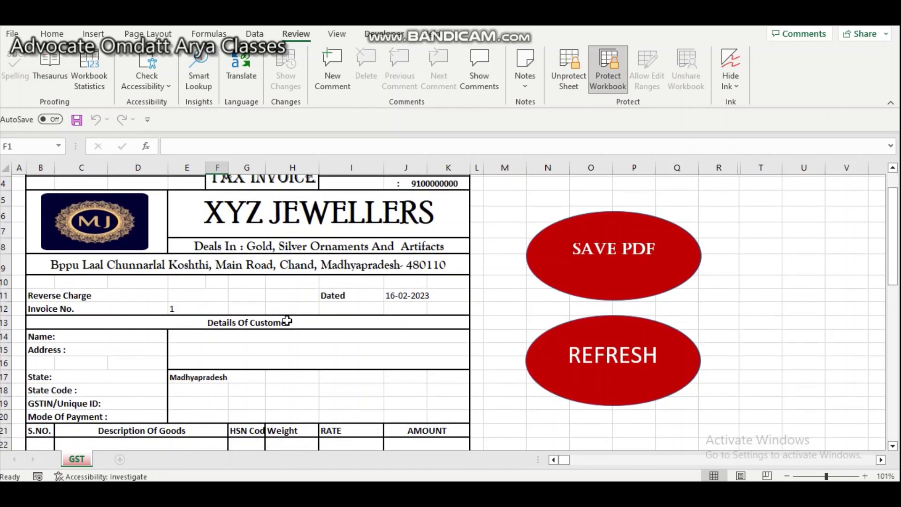
{"action": "scroll", "coordinate": [241, 211], "scroll_direction": "up", "scroll_amount": 1}
{"action": "scroll", "coordinate": [242, 253], "scroll_direction": "down", "scroll_amount": 2}
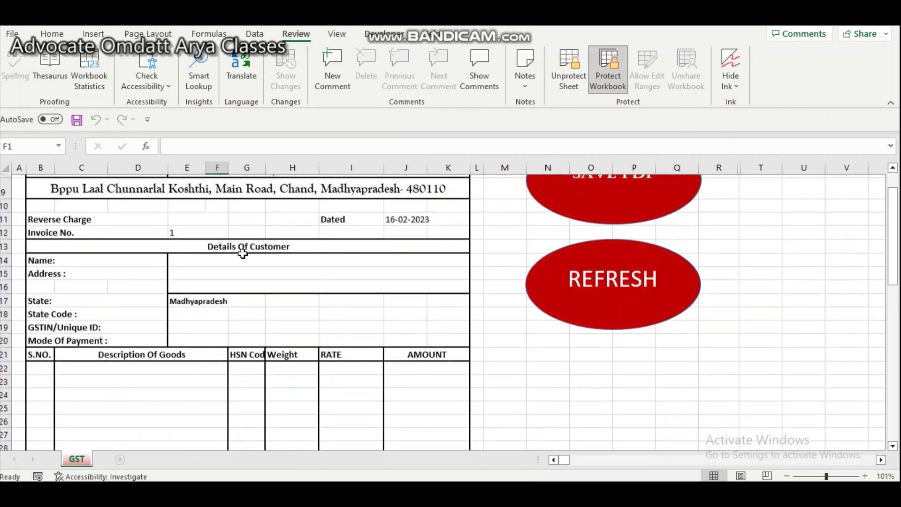
{"action": "scroll", "coordinate": [242, 253], "scroll_direction": "down", "scroll_amount": 9}
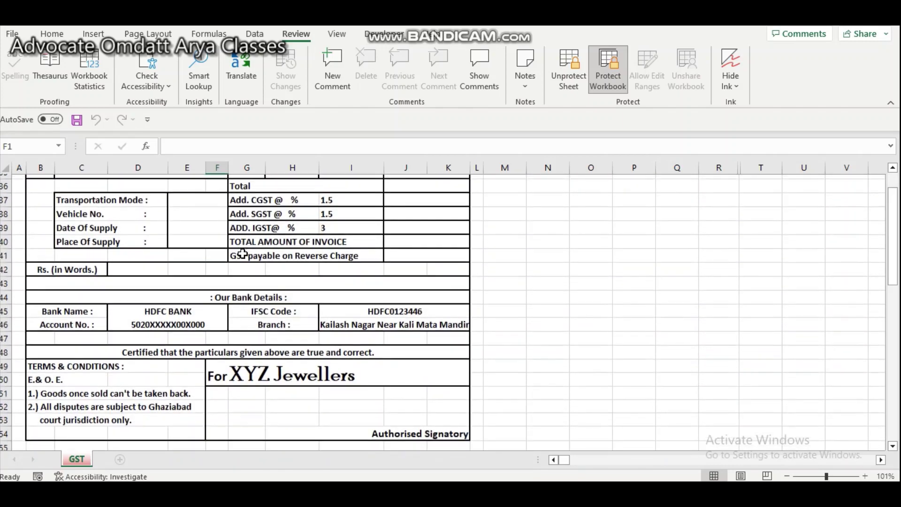
{"action": "scroll", "coordinate": [242, 254], "scroll_direction": "down", "scroll_amount": 2}
{"action": "scroll", "coordinate": [242, 253], "scroll_direction": "up", "scroll_amount": 4}
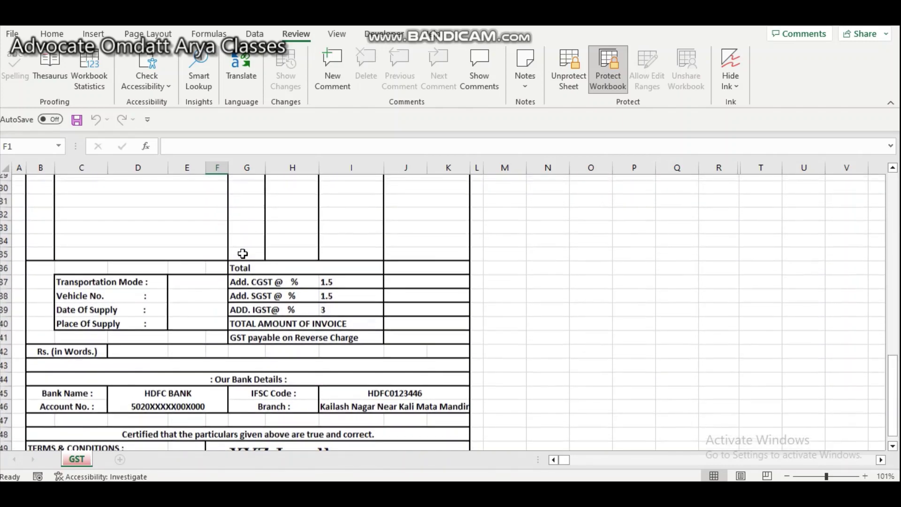
{"action": "scroll", "coordinate": [242, 253], "scroll_direction": "up", "scroll_amount": 7}
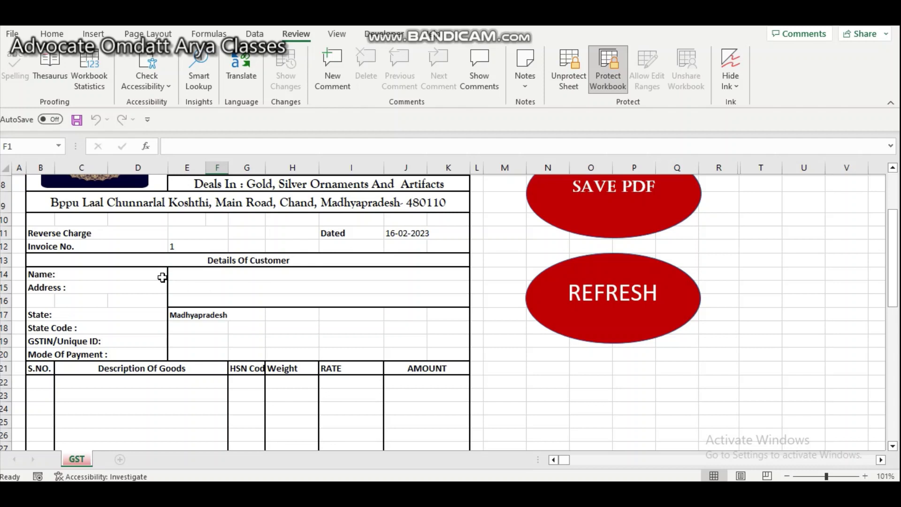
{"action": "left_click", "coordinate": [180, 277]}
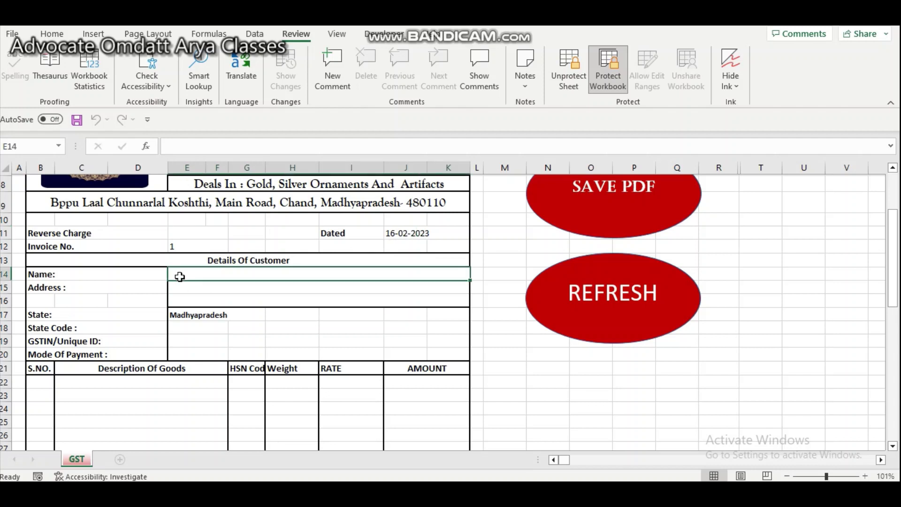
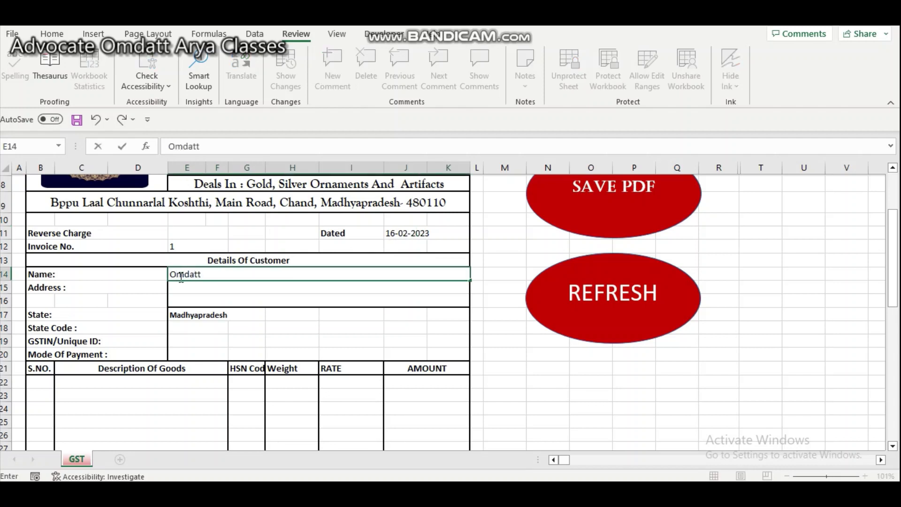
- Fill in the customer's address in E15, then move down to the first item row
{"action": "left_click", "coordinate": [186, 294]}
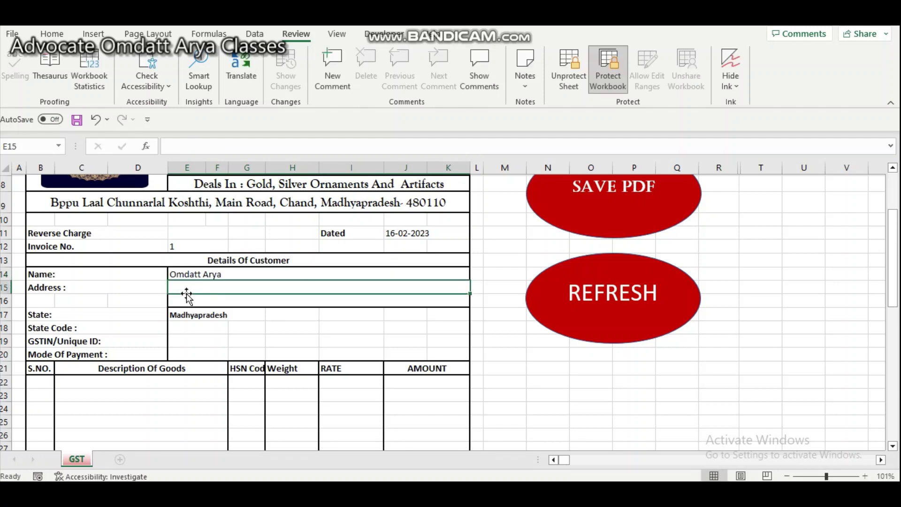
{"action": "type", "text": "Rohtak,"}
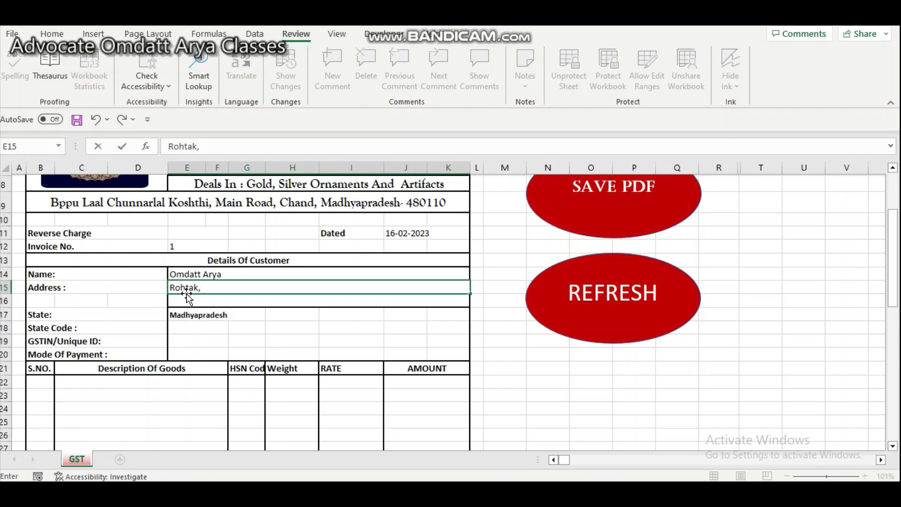
{"action": "type", "text": " Haryana"}
{"action": "key", "text": "Return"}
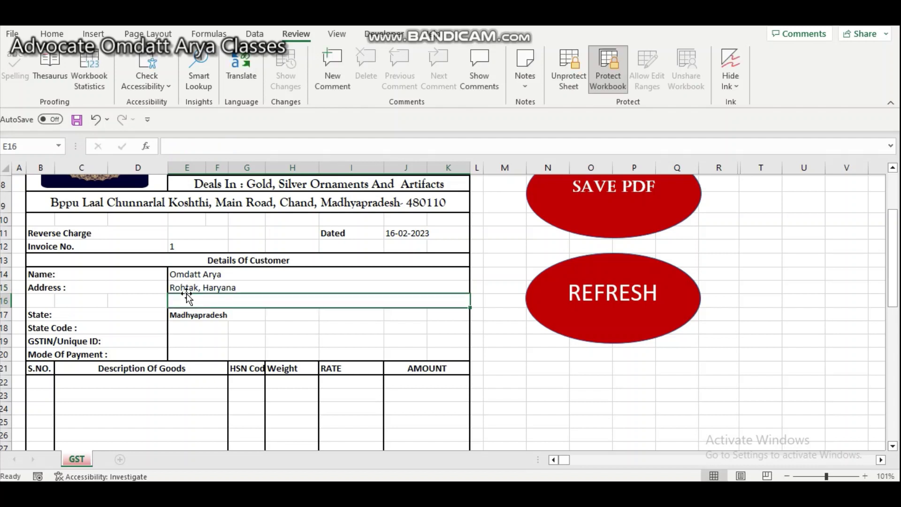
{"action": "key", "text": "Return"}
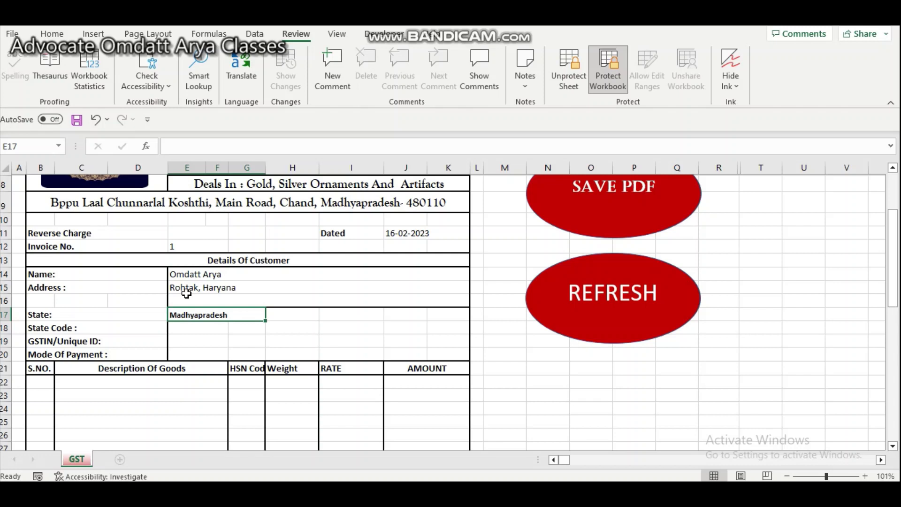
{"action": "key", "text": "Return"}
{"action": "key", "text": "Return"}
{"action": "key", "text": "Return"}
{"action": "key", "text": "Return"}
{"action": "key", "text": "Return"}
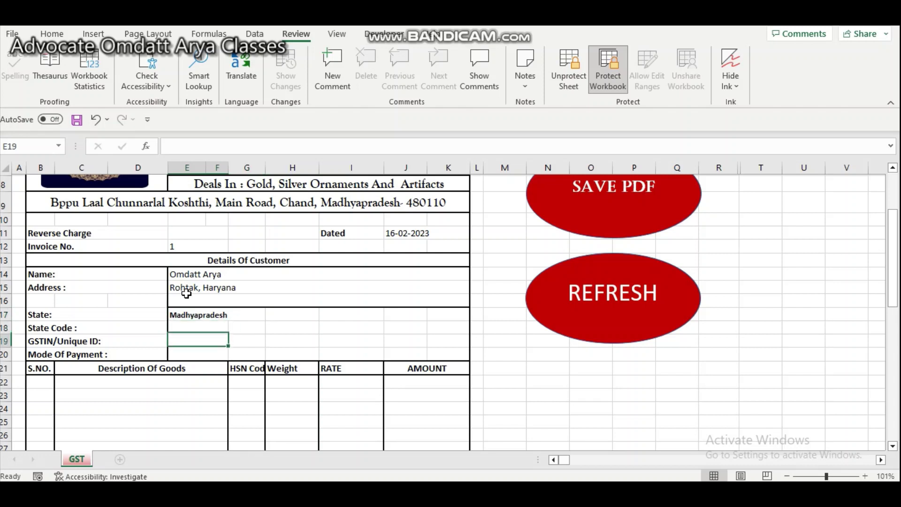
- Add item line 1: 1 RING, HSN 7114, weight 5, rate 5000
{"action": "type", "text": "1"}
{"action": "key", "text": "Tab"}
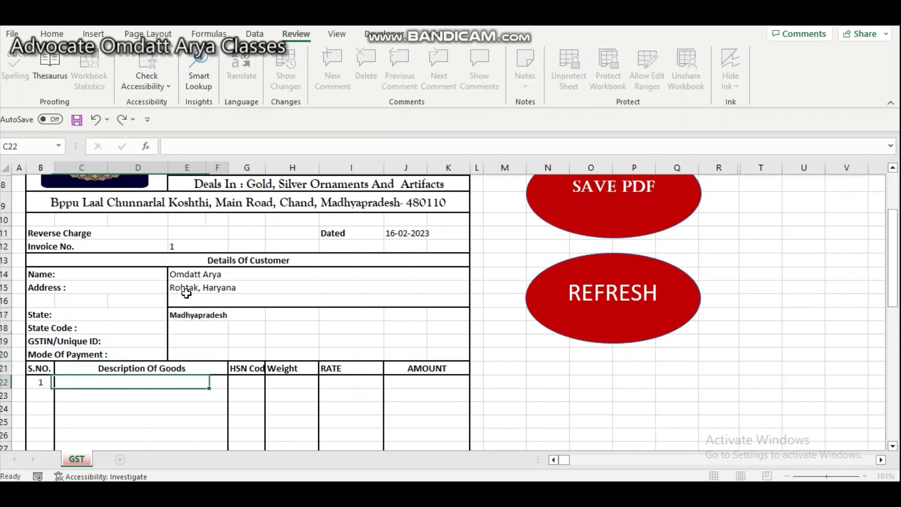
{"action": "type", "text": "1 ein"}
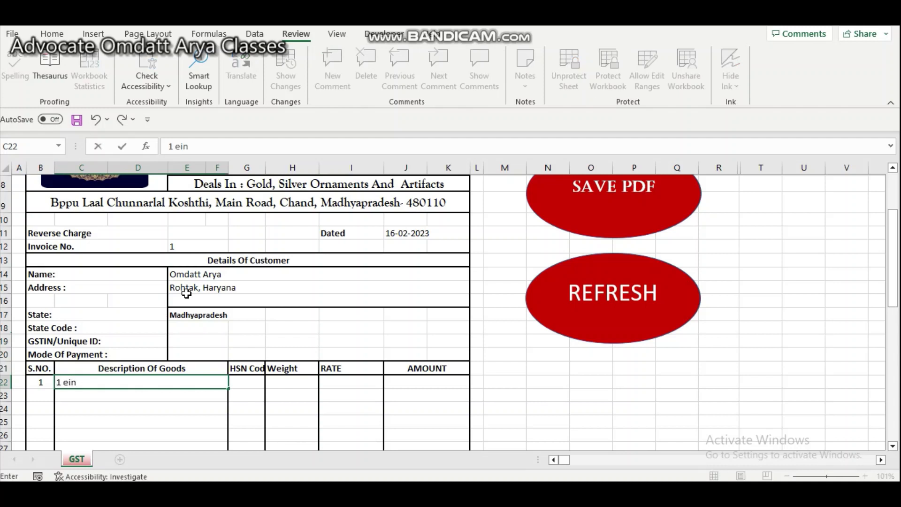
{"action": "type", "text": "r"}
{"action": "key", "text": "BackSpace"}
{"action": "key", "text": "BackSpace"}
{"action": "key", "text": "BackSpace"}
{"action": "key", "text": "BackSpace"}
{"action": "type", "text": "RIN G"}
{"action": "key", "text": "Tab"}
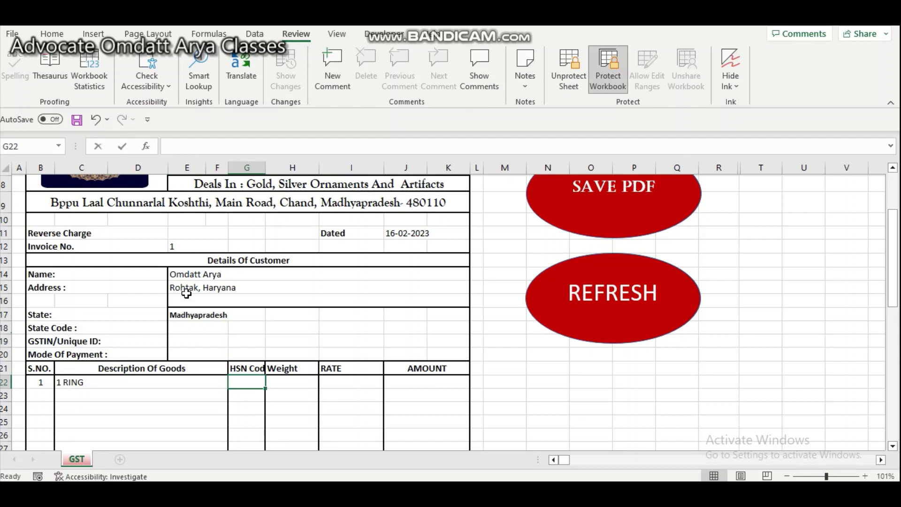
{"action": "type", "text": "7114"}
{"action": "key", "text": "Tab"}
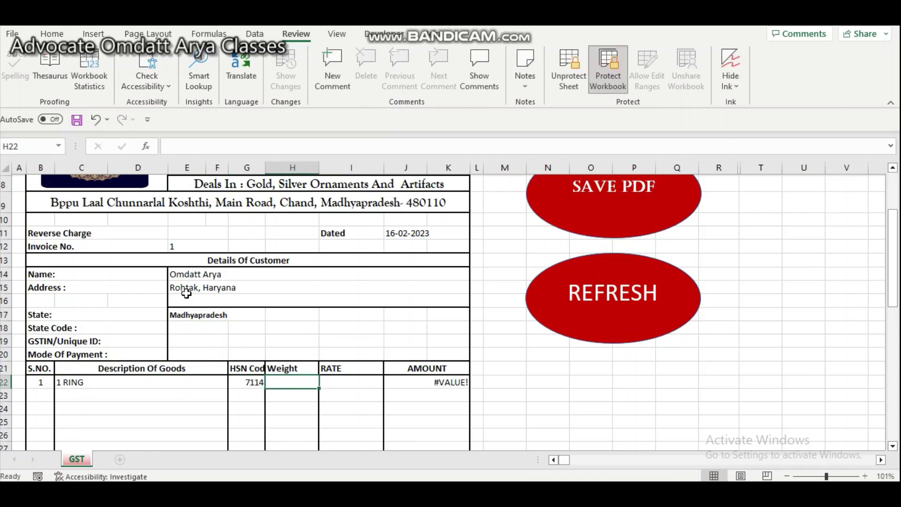
{"action": "type", "text": "5"}
{"action": "key", "text": "Tab"}
{"action": "type", "text": "50"}
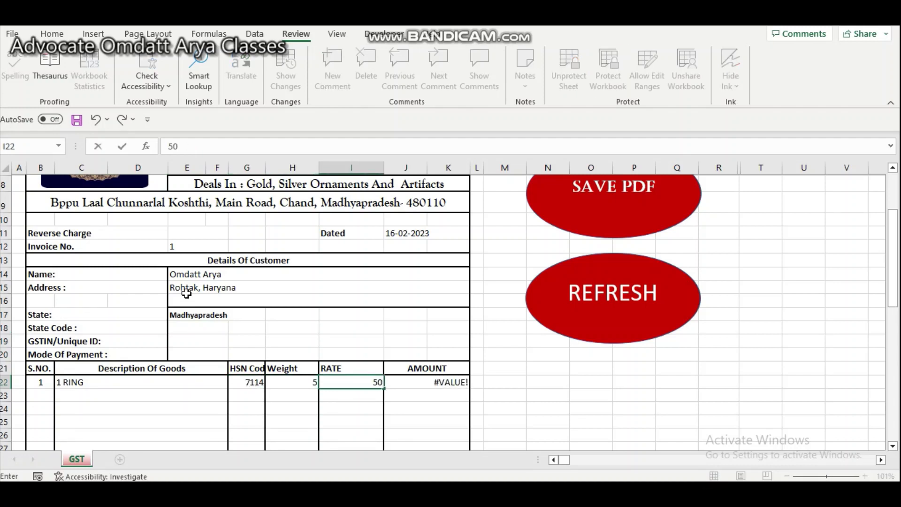
{"action": "type", "text": "00"}
{"action": "key", "text": "Return"}
{"action": "key", "text": "Return"}
{"action": "key", "text": "Return"}
{"action": "key", "text": "Return"}
{"action": "key", "text": "Return"}
{"action": "key", "text": "Return"}
{"action": "key", "text": "Return"}
{"action": "key", "text": "Return"}
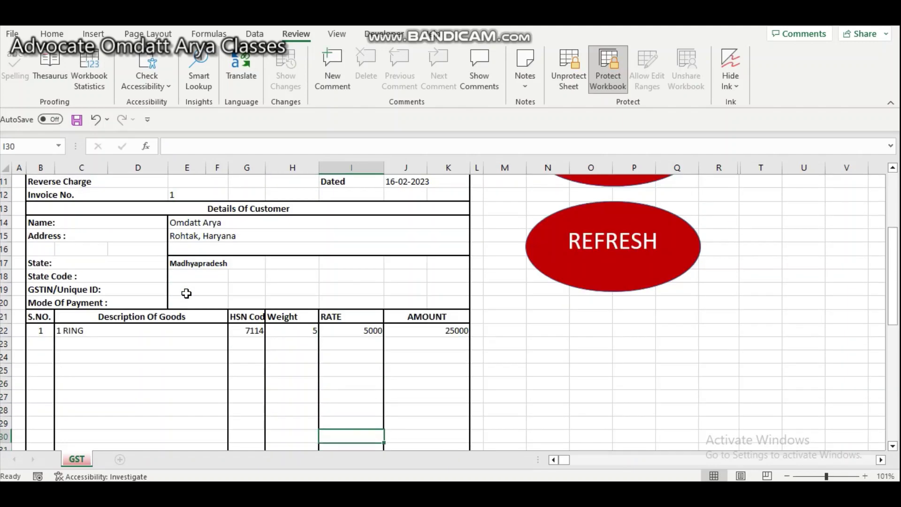
{"action": "key", "text": "Return"}
{"action": "key", "text": "Return"}
{"action": "key", "text": "Return"}
{"action": "key", "text": "Return"}
{"action": "key", "text": "Return"}
{"action": "key", "text": "Return"}
{"action": "key", "text": "Return"}
{"action": "key", "text": "Return"}
{"action": "key", "text": "Return"}
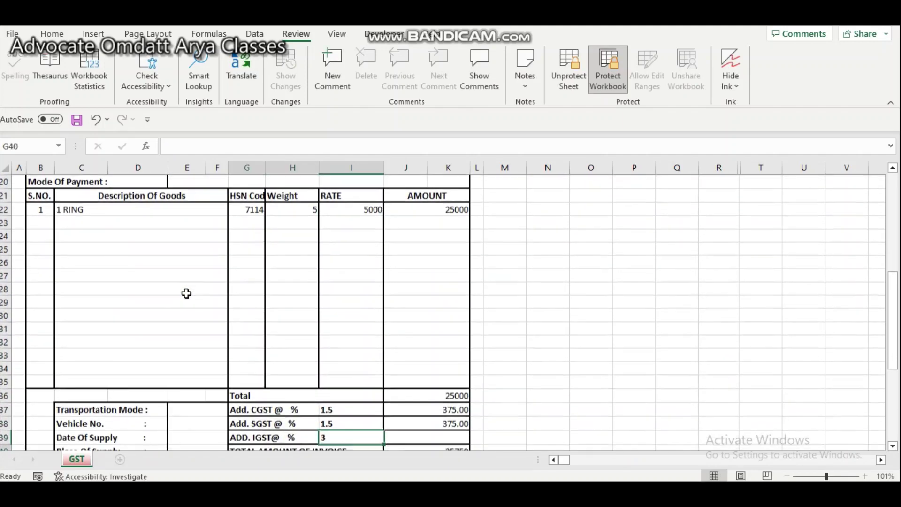
- Review the tax rows and 25750 total, ending on the customer's State cell E17
{"action": "key", "text": "Up"}
{"action": "key", "text": "Up"}
{"action": "key", "text": "Up"}
{"action": "key", "text": "Up"}
{"action": "key", "text": "Up"}
{"action": "key", "text": "Up"}
{"action": "key", "text": "Up"}
{"action": "key", "text": "Up"}
{"action": "key", "text": "Up"}
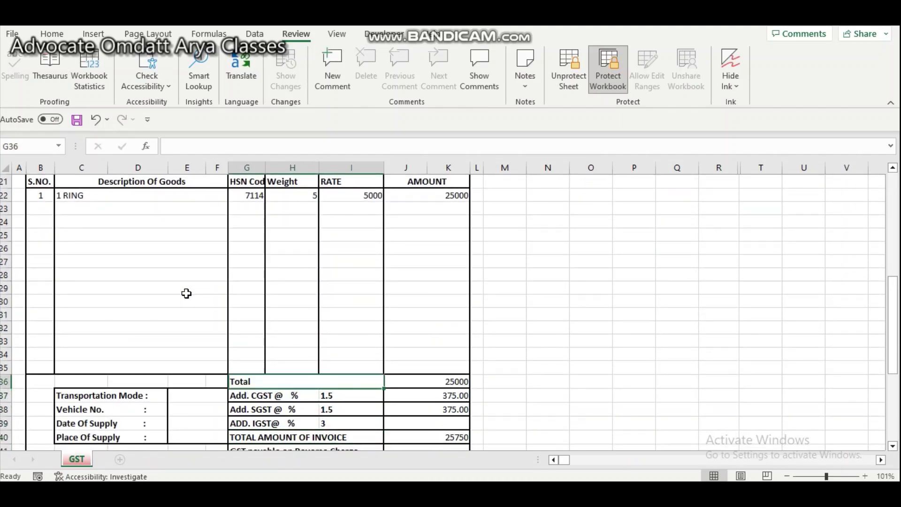
{"action": "key", "text": "Up"}
{"action": "key", "text": "Left"}
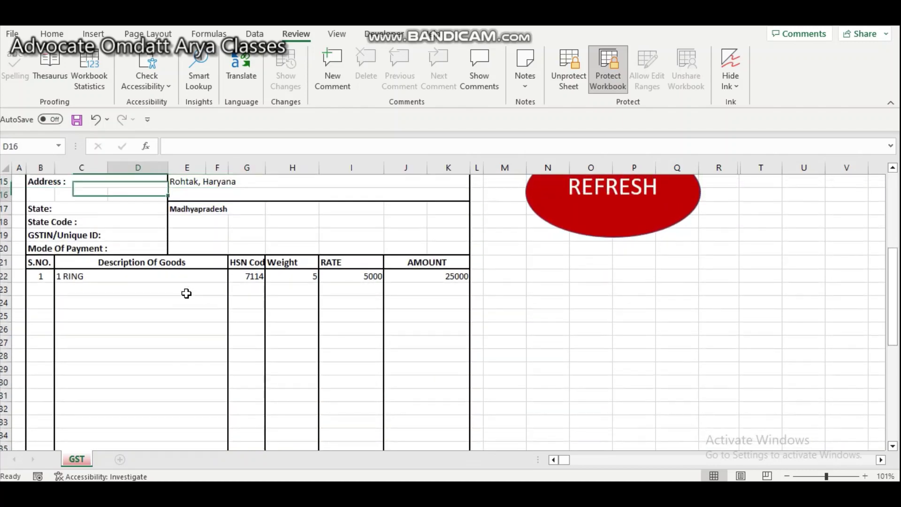
{"action": "key", "text": "Down"}
{"action": "key", "text": "Down"}
{"action": "key", "text": "Right"}
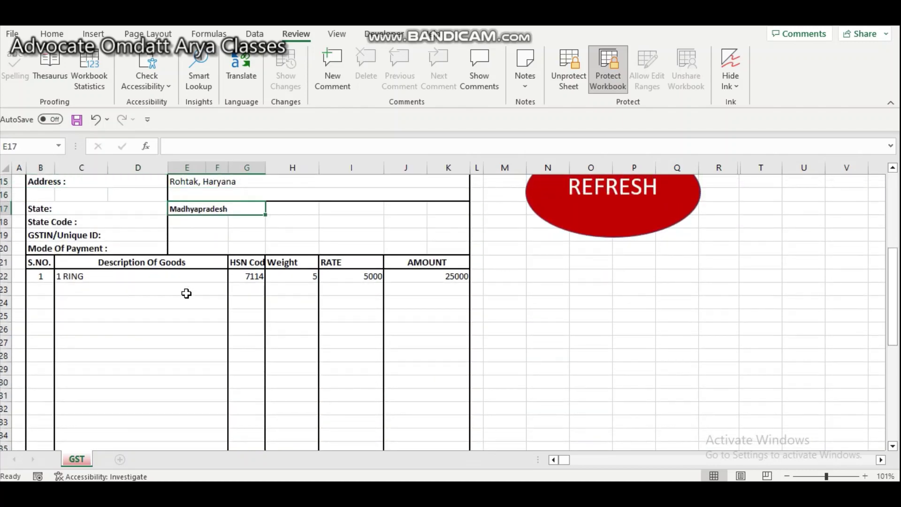
{"action": "key", "text": "Down"}
{"action": "key", "text": "Down"}
{"action": "key", "text": "Down"}
{"action": "key", "text": "Down"}
{"action": "key", "text": "Down"}
{"action": "key", "text": "Down"}
{"action": "key", "text": "Down"}
{"action": "key", "text": "Down"}
{"action": "key", "text": "Down"}
{"action": "key", "text": "Down"}
{"action": "key", "text": "Down"}
{"action": "key", "text": "Down"}
{"action": "key", "text": "Down"}
{"action": "key", "text": "Down"}
{"action": "key", "text": "Down"}
{"action": "key", "text": "Down"}
{"action": "key", "text": "Down"}
{"action": "key", "text": "Down"}
{"action": "key", "text": "Down"}
{"action": "key", "text": "Down"}
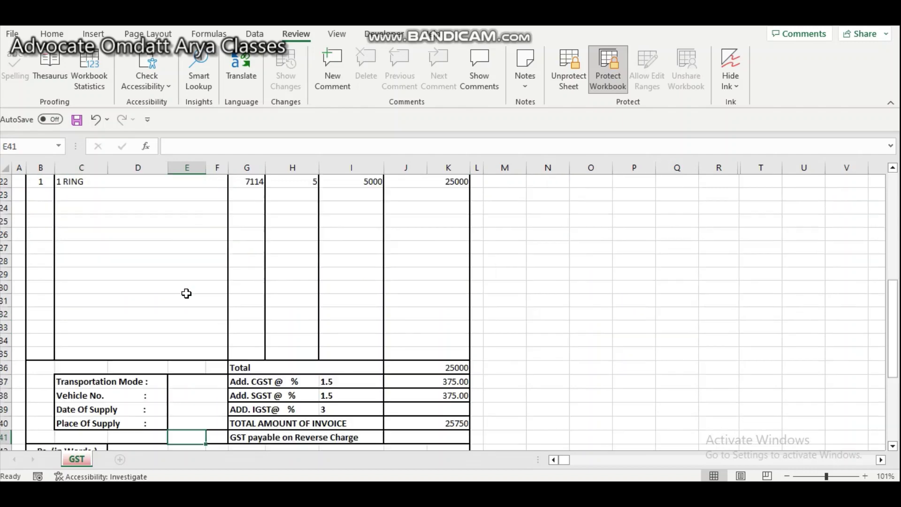
{"action": "key", "text": "Up"}
{"action": "key", "text": "Right"}
{"action": "key", "text": "Down"}
{"action": "key", "text": "Down"}
{"action": "key", "text": "Down"}
{"action": "key", "text": "Down"}
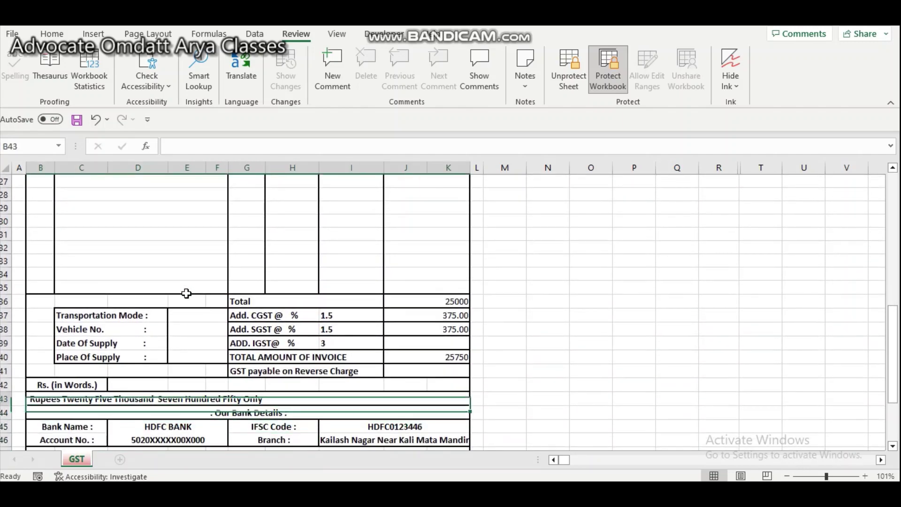
{"action": "key", "text": "Down"}
{"action": "key", "text": "Down"}
{"action": "key", "text": "Down"}
{"action": "key", "text": "Down"}
{"action": "key", "text": "Down"}
{"action": "key", "text": "Down"}
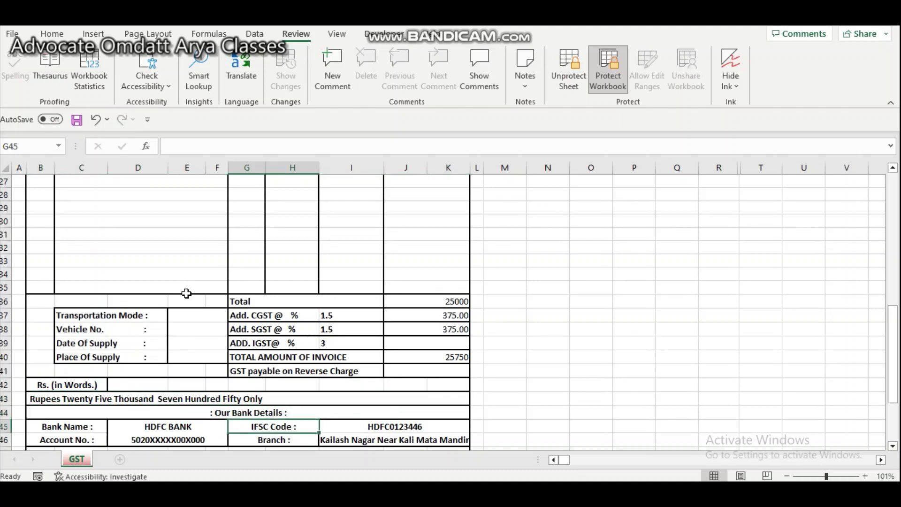
{"action": "key", "text": "Down"}
{"action": "key", "text": "Down"}
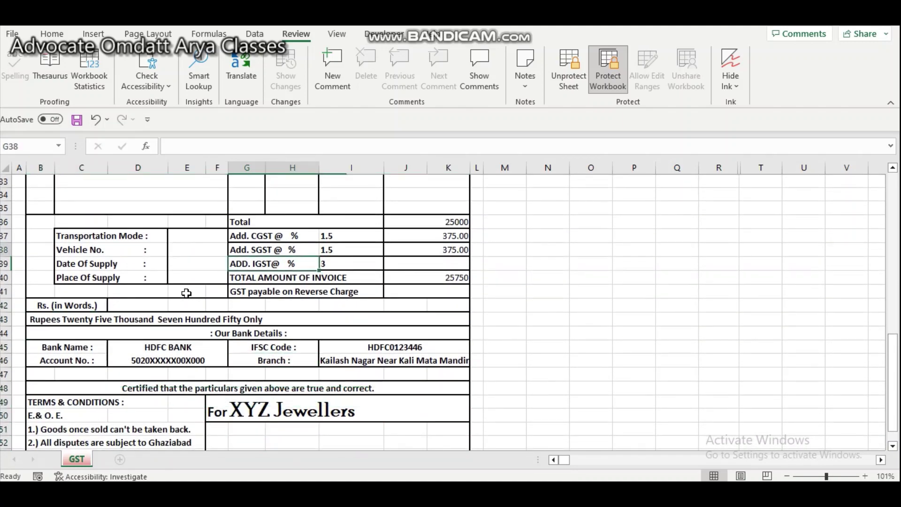
{"action": "key", "text": "ctrl+Up"}
{"action": "key", "text": "Up"}
{"action": "key", "text": "Up"}
{"action": "key", "text": "Up"}
{"action": "key", "text": "Up"}
{"action": "key", "text": "Up"}
{"action": "key", "text": "Up"}
{"action": "key", "text": "Up"}
{"action": "key", "text": "Up"}
{"action": "key", "text": "Up"}
{"action": "key", "text": "Up"}
{"action": "key", "text": "Up"}
{"action": "key", "text": "Up"}
{"action": "key", "text": "Up"}
{"action": "key", "text": "Up"}
{"action": "key", "text": "Down"}
{"action": "key", "text": "Down"}
{"action": "key", "text": "Down"}
{"action": "key", "text": "Down"}
{"action": "key", "text": "Down"}
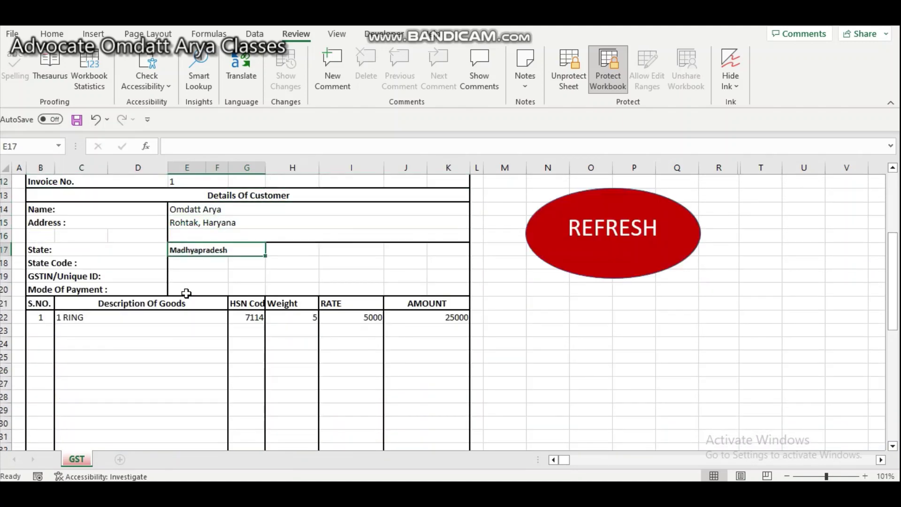
- Replace Madhyapradesh with HARYANA in the State cell E17
{"action": "type", "text": "HARAYNA"}
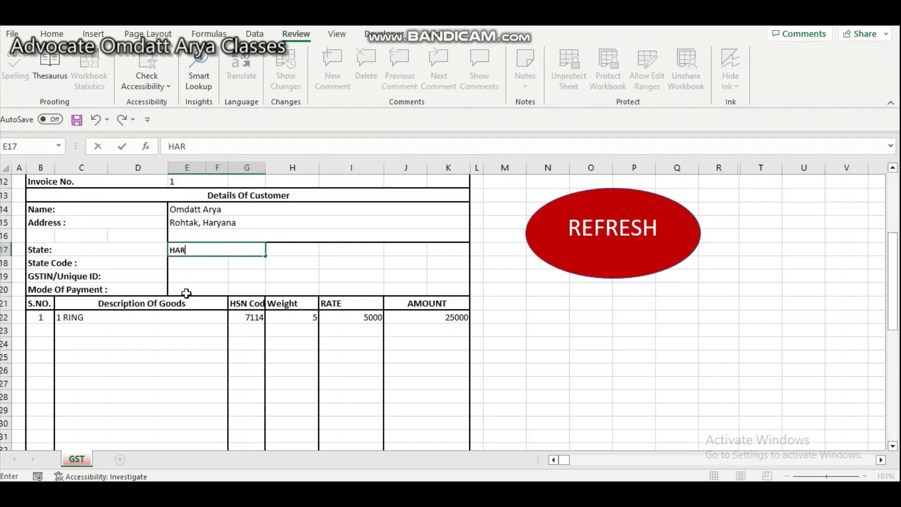
{"action": "key", "text": "BackSpace"}
{"action": "key", "text": "BackSpace"}
{"action": "key", "text": "BackSpace"}
{"action": "type", "text": "YANA"}
{"action": "key", "text": "Return"}
- Check the 3% IGST of 750.00 and the 25750 total, then return to the header
{"action": "key", "text": "Down"}
{"action": "key", "text": "Down"}
{"action": "key", "text": "Down"}
{"action": "key", "text": "Down"}
{"action": "key", "text": "Down"}
{"action": "key", "text": "Down"}
{"action": "key", "text": "Down"}
{"action": "key", "text": "Down"}
{"action": "key", "text": "Down"}
{"action": "key", "text": "Down"}
{"action": "key", "text": "Down"}
{"action": "key", "text": "Down"}
{"action": "key", "text": "Down"}
{"action": "key", "text": "Down"}
{"action": "key", "text": "Down"}
{"action": "key", "text": "Down"}
{"action": "key", "text": "Down"}
{"action": "key", "text": "Down"}
{"action": "key", "text": "Down"}
{"action": "key", "text": "Down"}
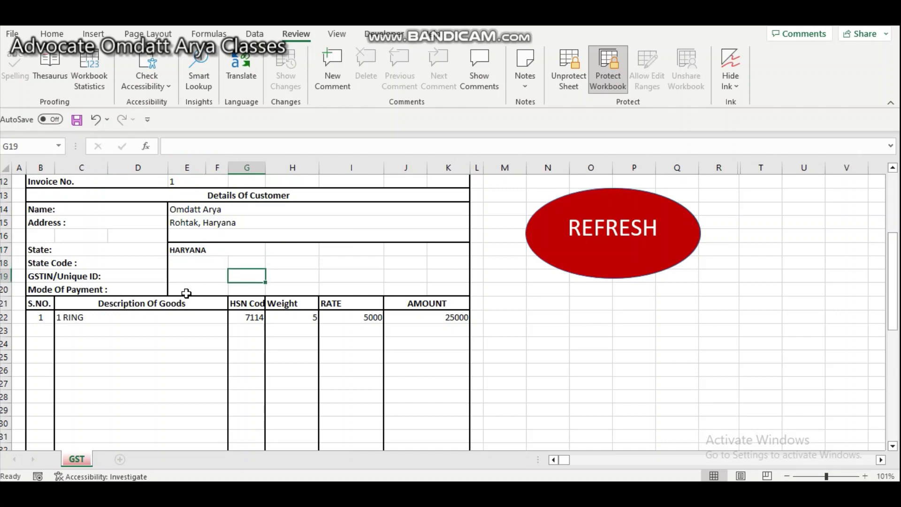
{"action": "key", "text": "Up"}
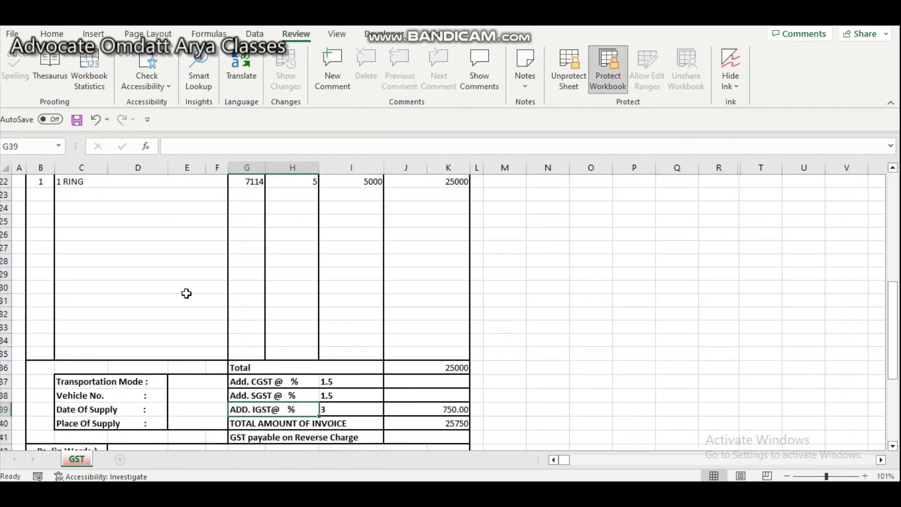
{"action": "key", "text": "Right"}
{"action": "key", "text": "Right"}
{"action": "key", "text": "Left"}
{"action": "key", "text": "Down"}
{"action": "key", "text": "Down"}
{"action": "key", "text": "Down"}
{"action": "key", "text": "Down"}
{"action": "key", "text": "Down"}
{"action": "key", "text": "Down"}
{"action": "key", "text": "Down"}
{"action": "key", "text": "Down"}
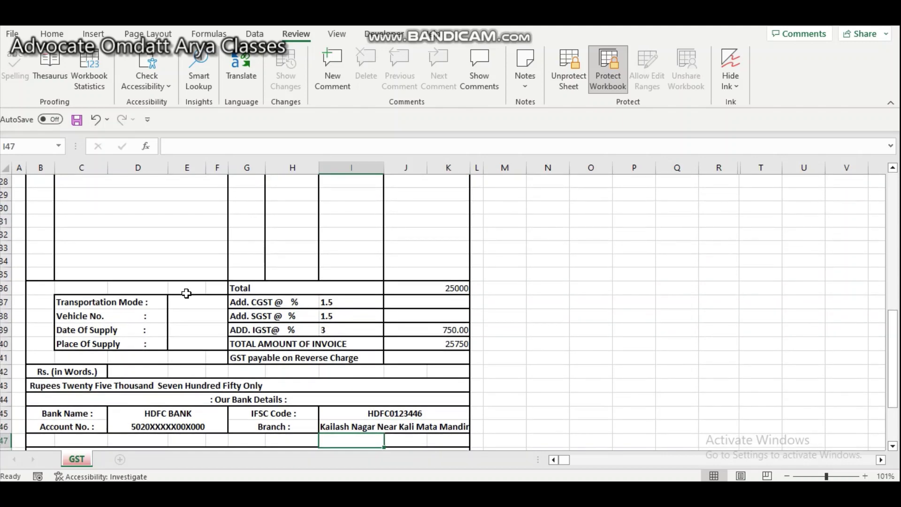
{"action": "key", "text": "Down"}
{"action": "key", "text": "Down"}
{"action": "key", "text": "Down"}
{"action": "key", "text": "Up"}
{"action": "key", "text": "Up"}
{"action": "key", "text": "Up"}
{"action": "key", "text": "Up"}
{"action": "key", "text": "Up"}
{"action": "key", "text": "Up"}
{"action": "key", "text": "Up"}
{"action": "key", "text": "Up"}
{"action": "key", "text": "Up"}
{"action": "key", "text": "Down"}
{"action": "key", "text": "Down"}
{"action": "key", "text": "Down"}
{"action": "key", "text": "Down"}
{"action": "key", "text": "Down"}
{"action": "key", "text": "Down"}
{"action": "key", "text": "Down"}
{"action": "key", "text": "Down"}
{"action": "key", "text": "Down"}
{"action": "key", "text": "Down"}
{"action": "key", "text": "Down"}
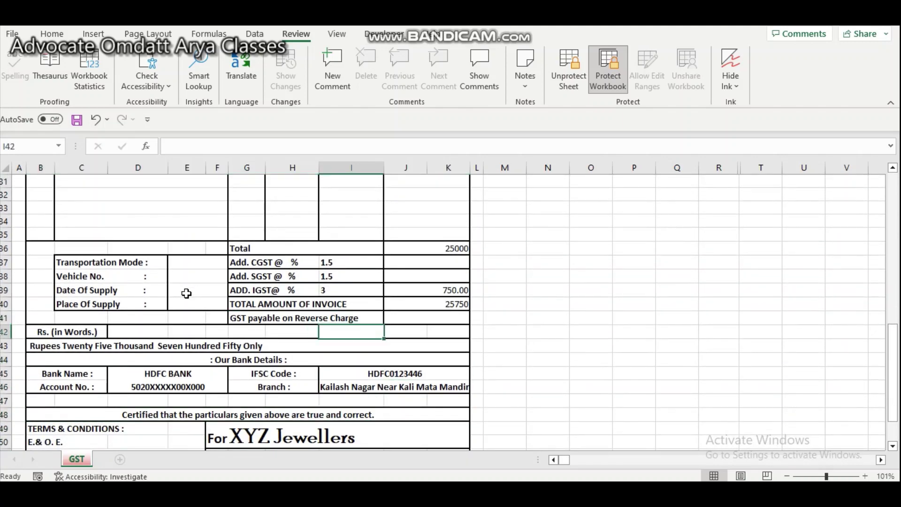
{"action": "key", "text": "Down"}
{"action": "key", "text": "Down"}
{"action": "key", "text": "Down"}
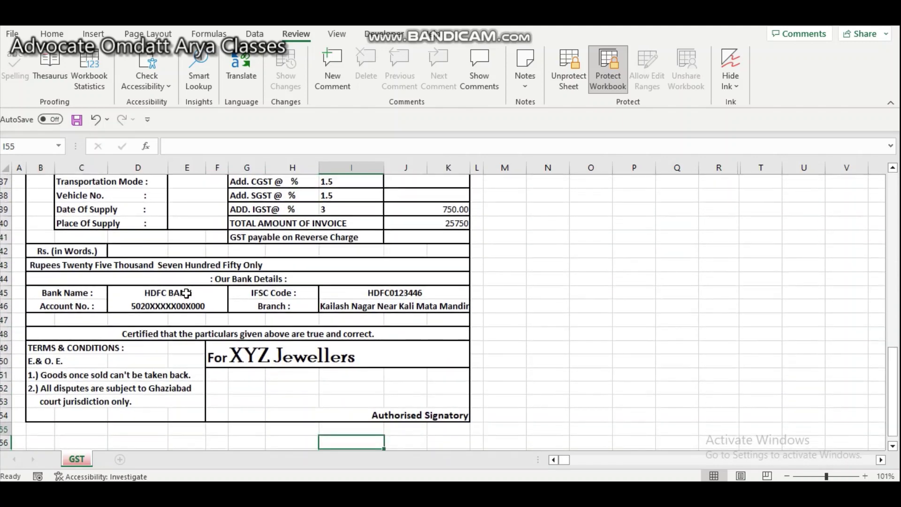
{"action": "key", "text": "Up"}
{"action": "key", "text": "Up"}
{"action": "key", "text": "Up"}
{"action": "key", "text": "Up"}
{"action": "key", "text": "Up"}
{"action": "key", "text": "Up"}
{"action": "key", "text": "Up"}
{"action": "key", "text": "Up"}
{"action": "key", "text": "Up"}
{"action": "key", "text": "Up"}
{"action": "key", "text": "Up"}
{"action": "key", "text": "Up"}
{"action": "key", "text": "Up"}
{"action": "key", "text": "Up"}
{"action": "key", "text": "Up"}
{"action": "key", "text": "Up"}
{"action": "key", "text": "Up"}
{"action": "key", "text": "Up"}
{"action": "key", "text": "Up"}
{"action": "key", "text": "Up"}
{"action": "key", "text": "Up"}
{"action": "key", "text": "Up"}
{"action": "key", "text": "Up"}
{"action": "key", "text": "Up"}
{"action": "key", "text": "Up"}
{"action": "key", "text": "Up"}
{"action": "key", "text": "Up"}
{"action": "key", "text": "Up"}
{"action": "key", "text": "Up"}
{"action": "key", "text": "Up"}
{"action": "key", "text": "Up"}
{"action": "key", "text": "Up"}
{"action": "key", "text": "Up"}
{"action": "key", "text": "Up"}
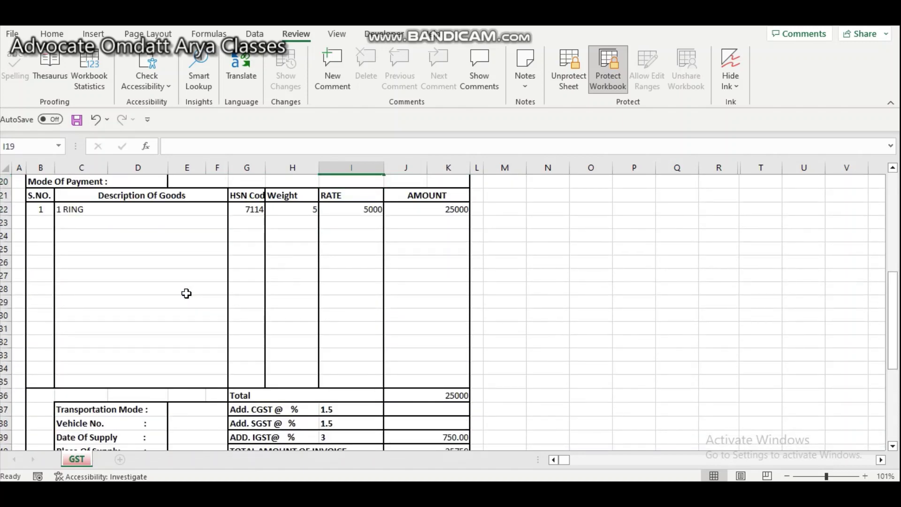
{"action": "key", "text": "Up"}
{"action": "key", "text": "Up"}
{"action": "key", "text": "Up"}
{"action": "key", "text": "Up"}
{"action": "key", "text": "Up"}
{"action": "key", "text": "Up"}
{"action": "key", "text": "Up"}
{"action": "key", "text": "Up"}
{"action": "key", "text": "Up"}
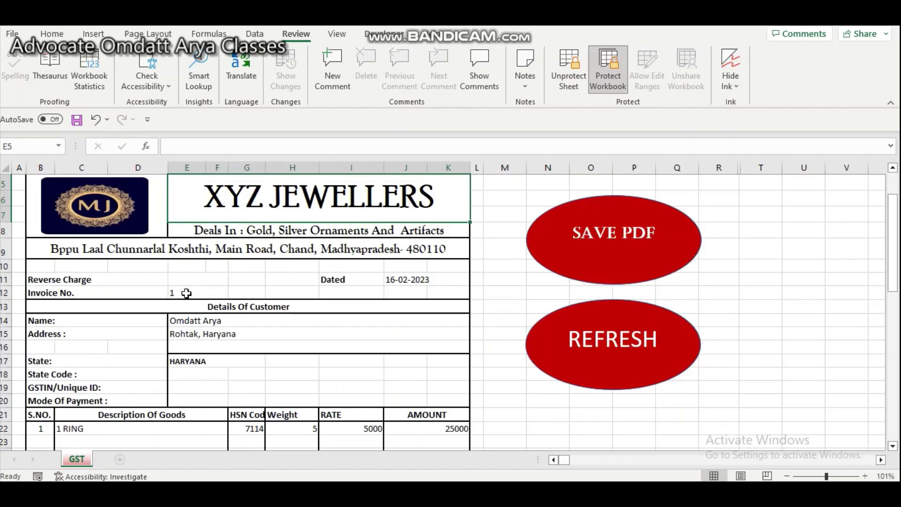
{"action": "key", "text": "Up"}
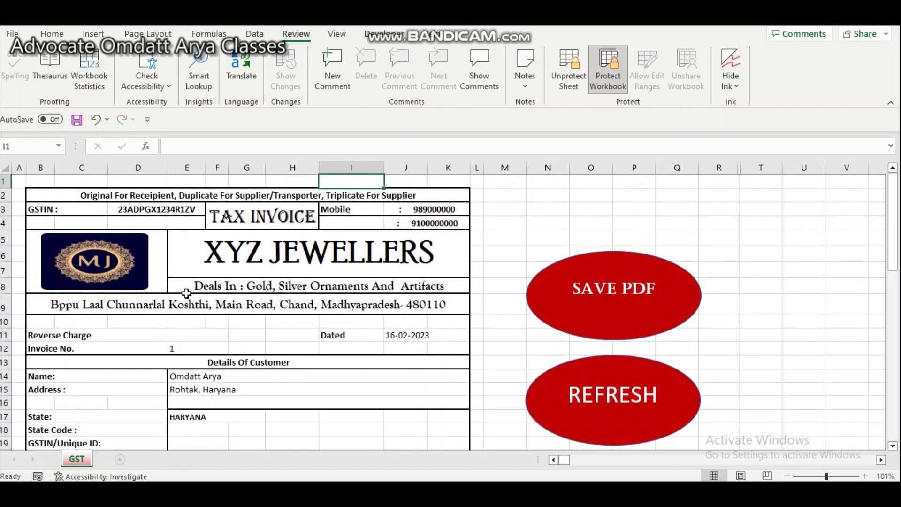
- Run the SAVE PDF macro button to export the invoice
{"action": "key", "text": "Left"}
{"action": "key", "text": "Left"}
{"action": "key", "text": "Left"}
{"action": "key", "text": "Left"}
{"action": "key", "text": "Left"}
{"action": "key", "text": "Left"}
{"action": "key", "text": "Left"}
{"action": "key", "text": "Left"}
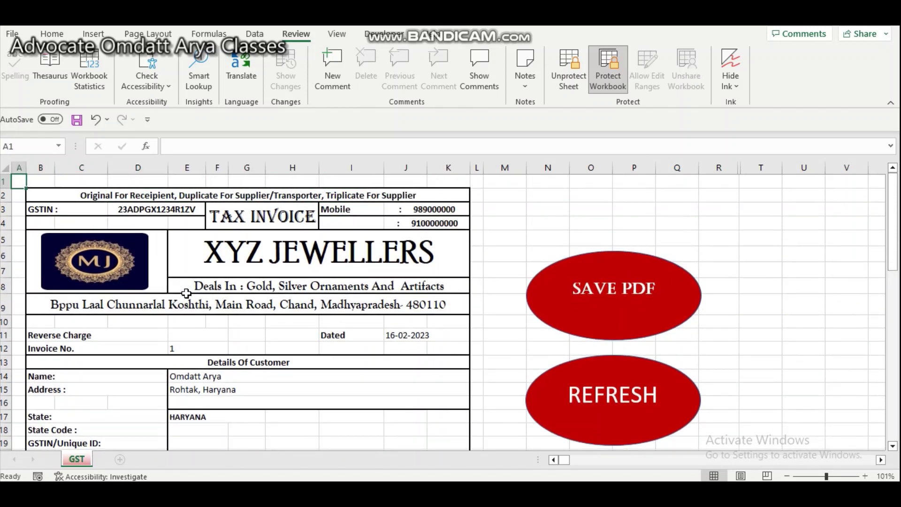
{"action": "left_click", "coordinate": [603, 288]}
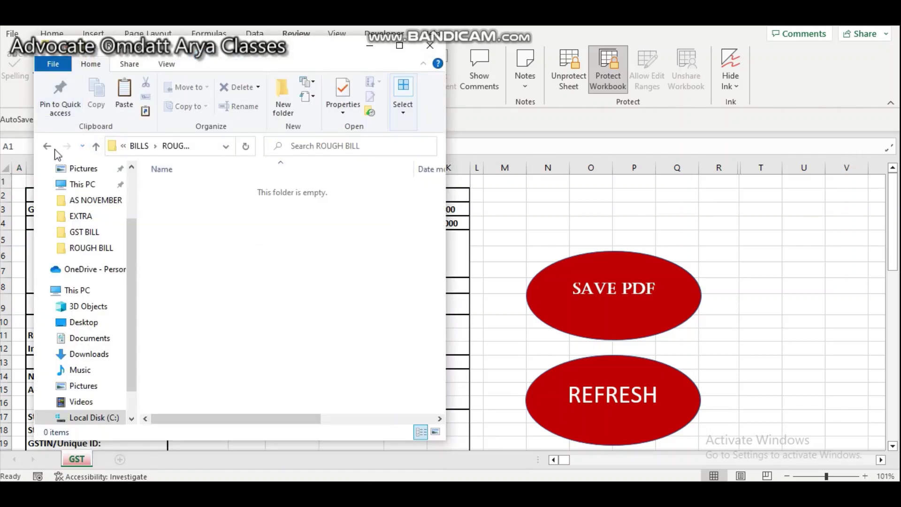
- Go from ROUGH BILL to the GST BILL folder and open the saved invoice PDF in Edge
{"action": "left_click", "coordinate": [47, 146]}
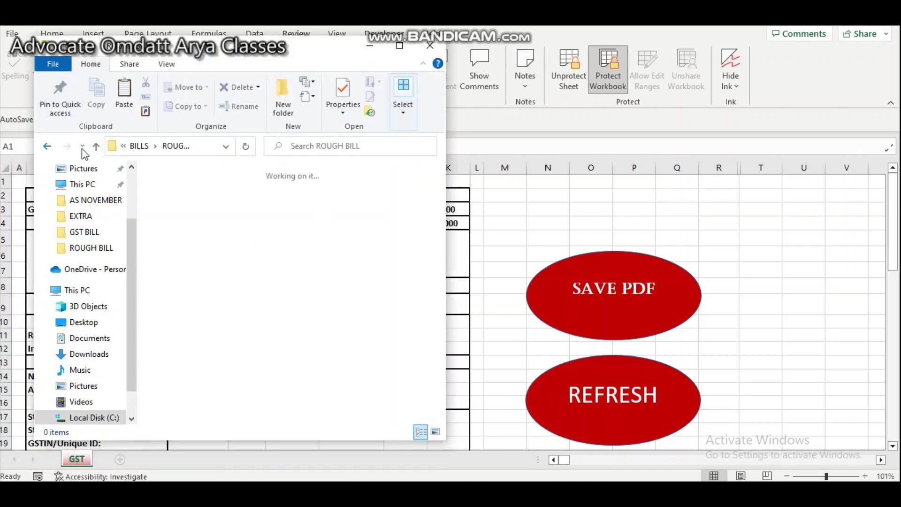
{"action": "left_click", "coordinate": [218, 282]}
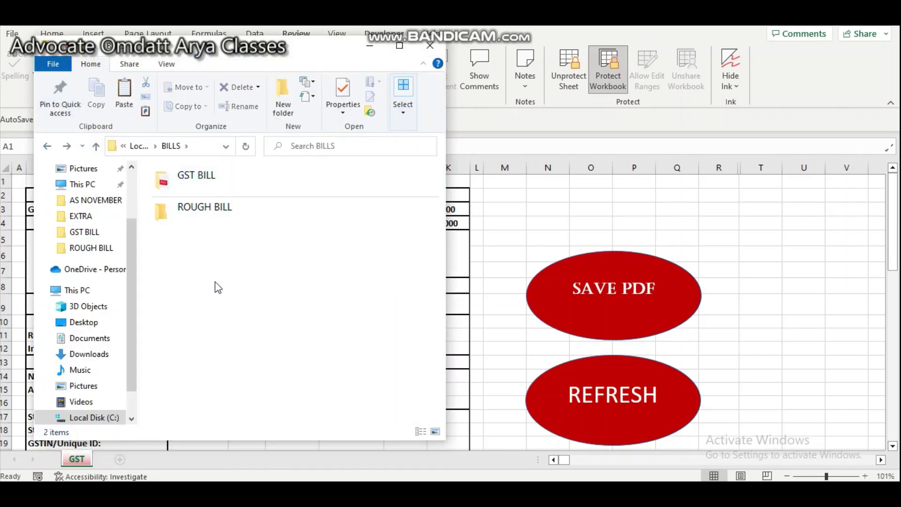
{"action": "double_click", "coordinate": [216, 183]}
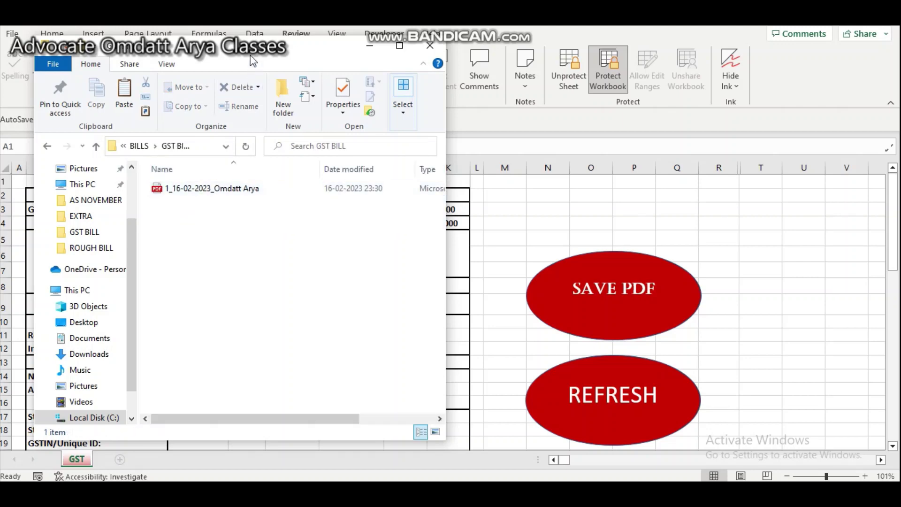
{"action": "left_click_drag", "start_coordinate": [316, 48], "coordinate": [647, 62]}
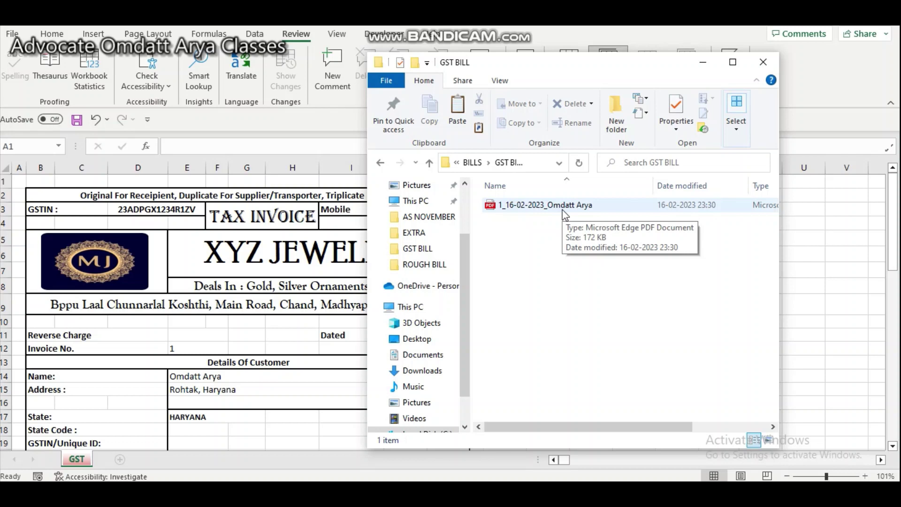
{"action": "double_click", "coordinate": [564, 210]}
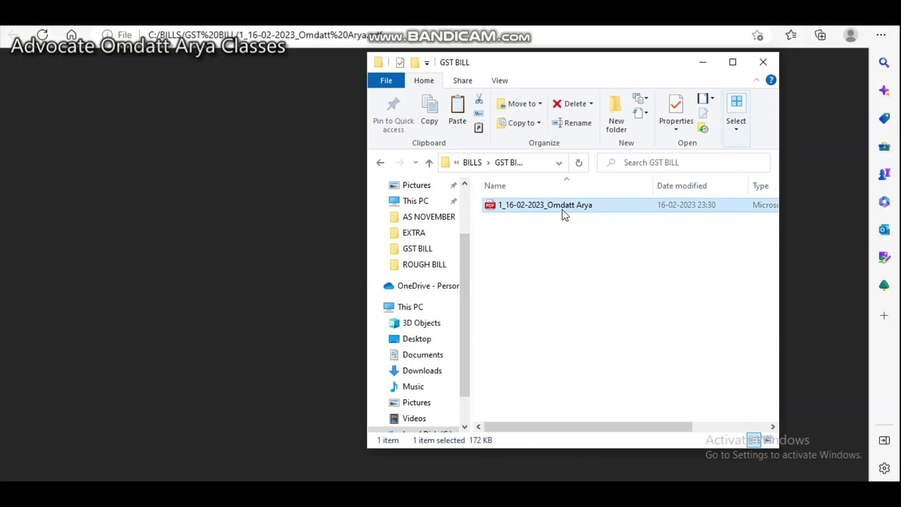
{"action": "left_click", "coordinate": [702, 62]}
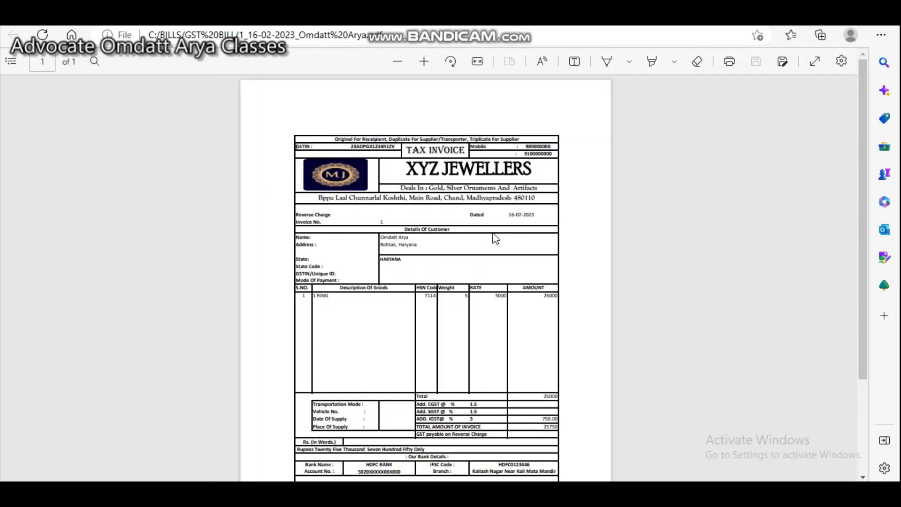
- Scroll through the invoice PDF in Edge, then switch back to Excel
{"action": "scroll", "coordinate": [495, 238], "scroll_direction": "down", "scroll_amount": 3}
{"action": "scroll", "coordinate": [495, 239], "scroll_direction": "up", "scroll_amount": 5}
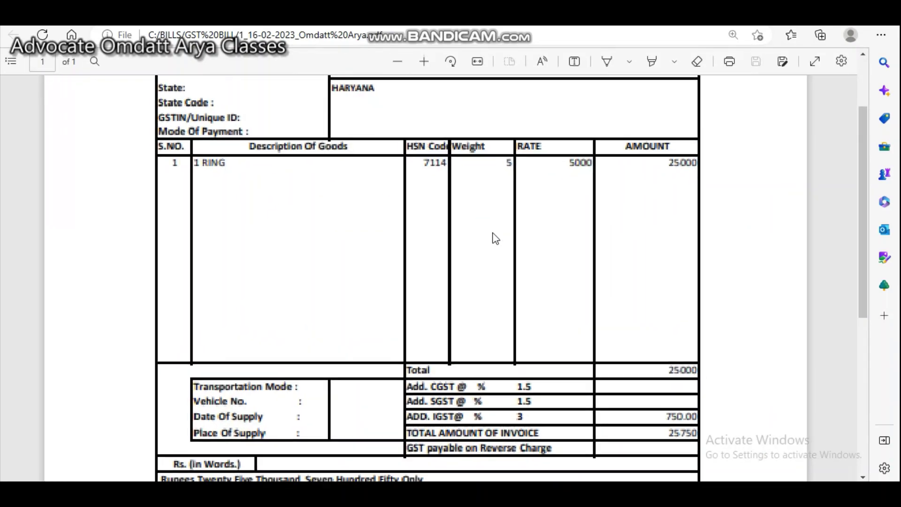
{"action": "scroll", "coordinate": [495, 238], "scroll_direction": "up", "scroll_amount": 2}
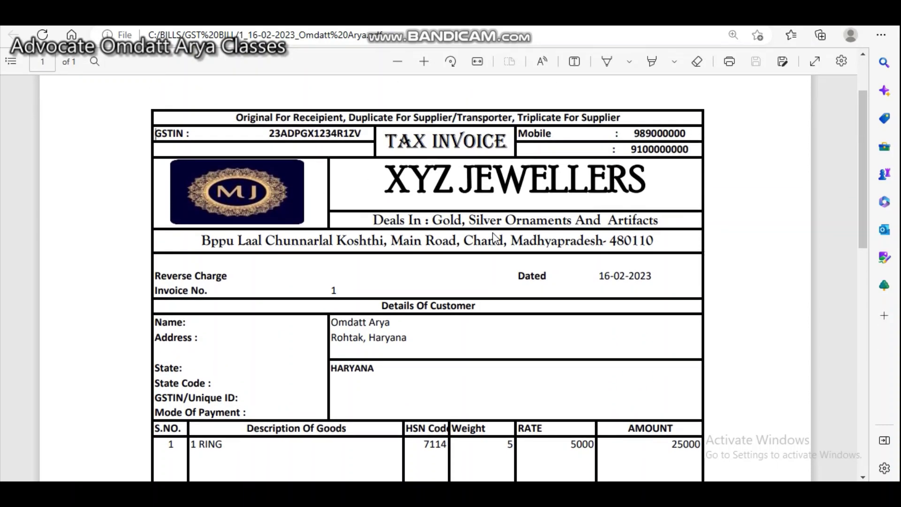
{"action": "scroll", "coordinate": [495, 239], "scroll_direction": "down", "scroll_amount": 5}
{"action": "scroll", "coordinate": [496, 239], "scroll_direction": "down", "scroll_amount": 5}
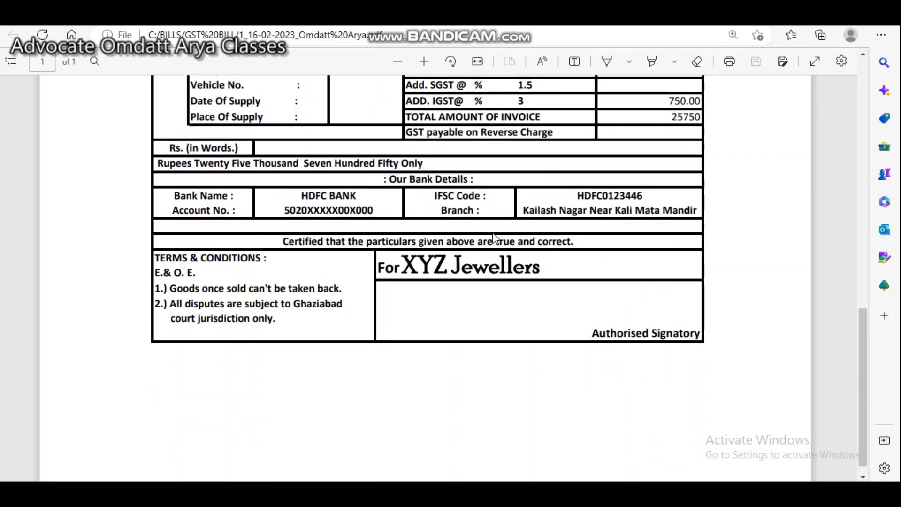
{"action": "scroll", "coordinate": [494, 238], "scroll_direction": "up", "scroll_amount": 10}
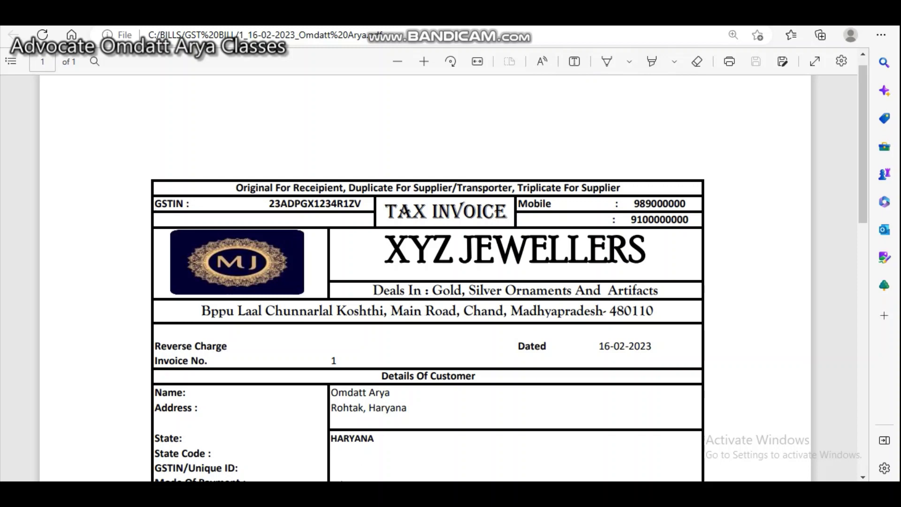
{"action": "key", "text": "alt+Tab"}
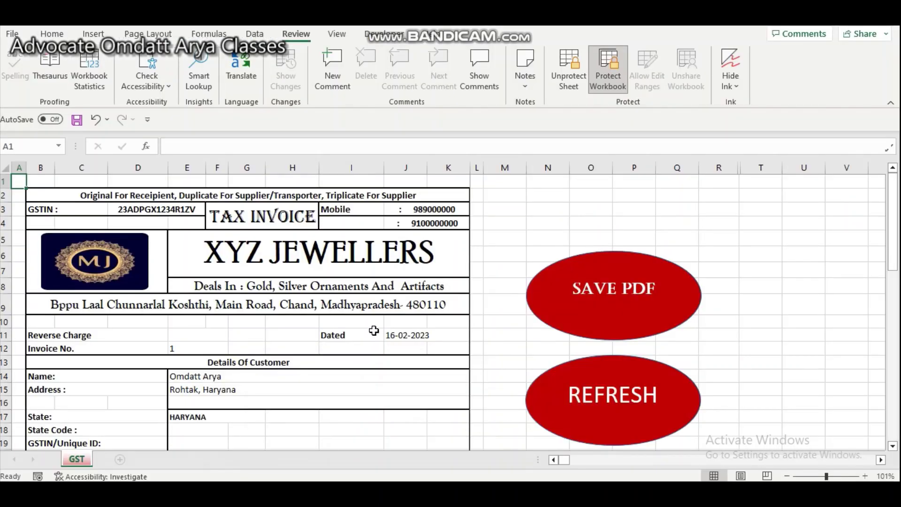
- Review the invoice, then clear its customer and item details with the refresh button
{"action": "scroll", "coordinate": [462, 336], "scroll_direction": "down", "scroll_amount": 4}
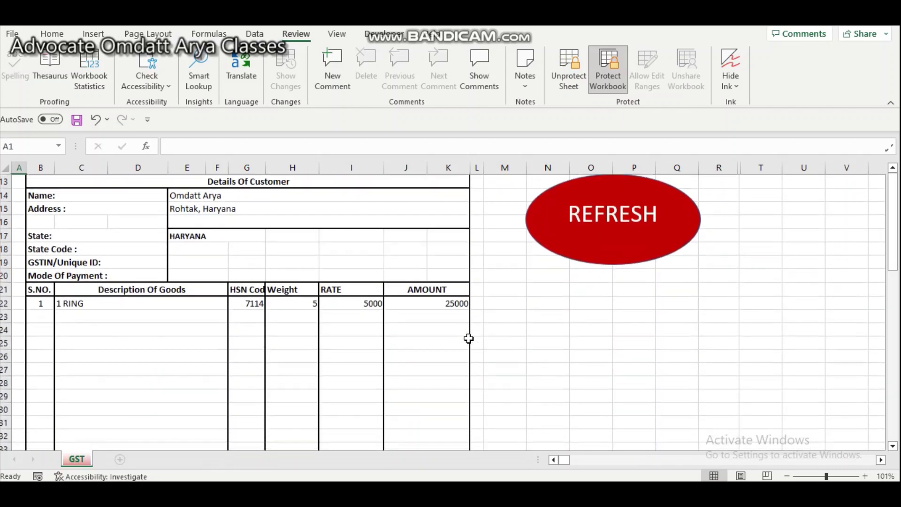
{"action": "scroll", "coordinate": [468, 338], "scroll_direction": "down", "scroll_amount": 5}
{"action": "scroll", "coordinate": [468, 338], "scroll_direction": "up", "scroll_amount": 5}
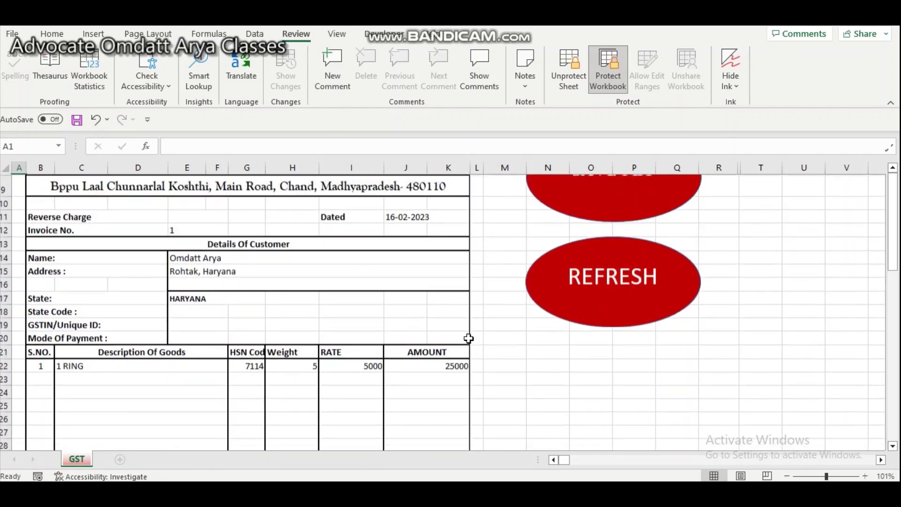
{"action": "scroll", "coordinate": [469, 339], "scroll_direction": "down", "scroll_amount": 2}
{"action": "scroll", "coordinate": [468, 338], "scroll_direction": "up", "scroll_amount": 3}
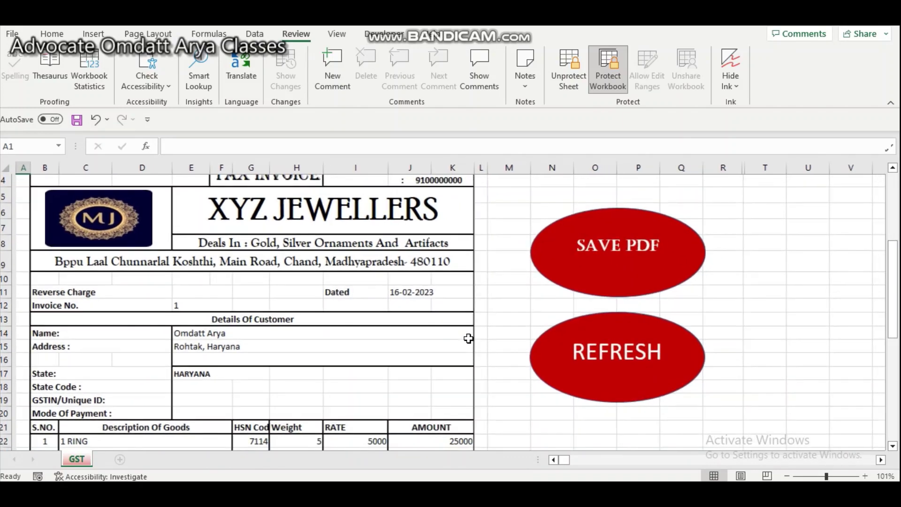
{"action": "left_click", "coordinate": [607, 373]}
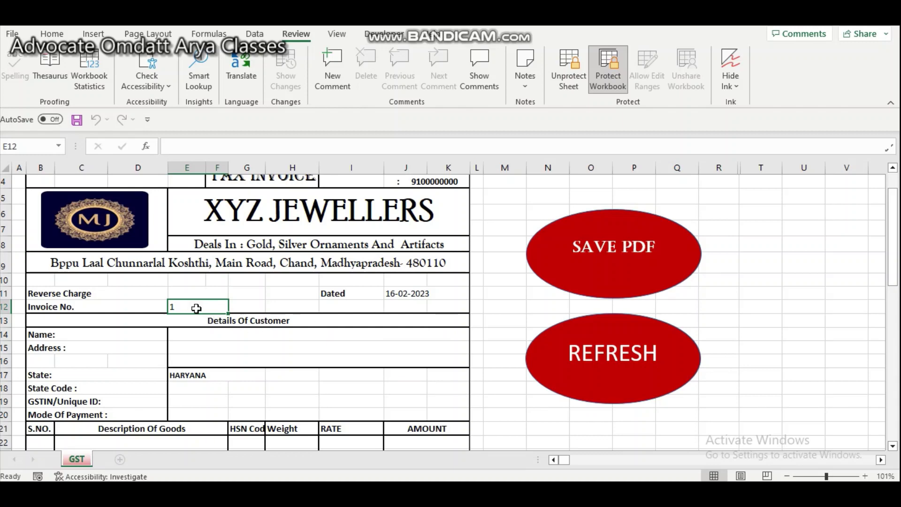
- Scroll through the blank invoice form to confirm the details were cleared
{"action": "scroll", "coordinate": [303, 397], "scroll_direction": "down", "scroll_amount": 5}
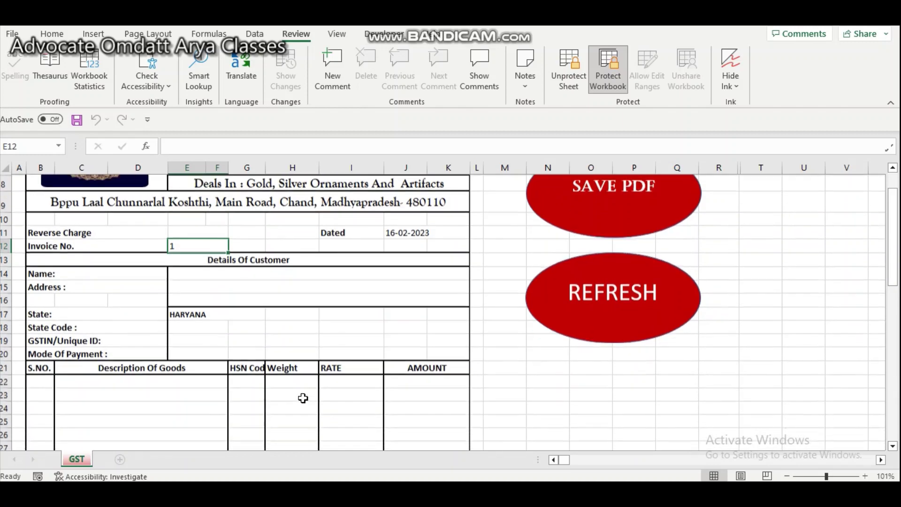
{"action": "scroll", "coordinate": [303, 398], "scroll_direction": "down", "scroll_amount": 6}
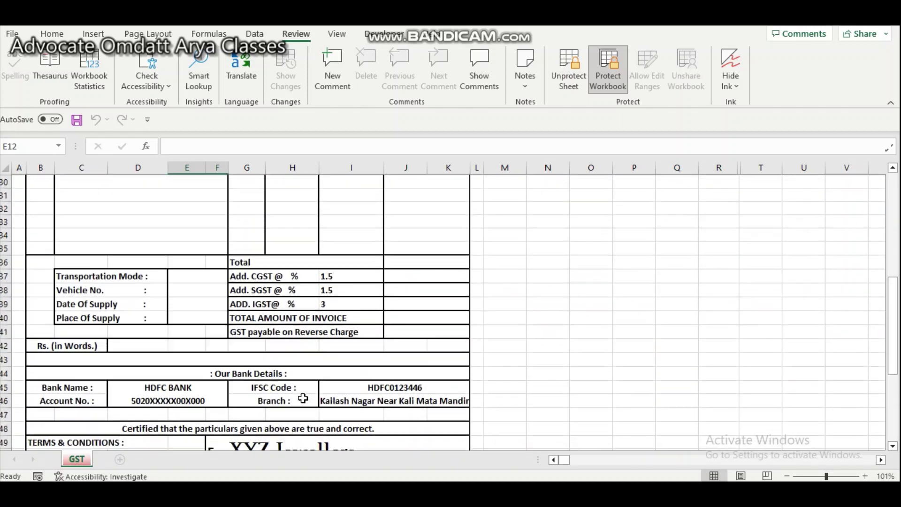
{"action": "scroll", "coordinate": [303, 398], "scroll_direction": "down", "scroll_amount": 1}
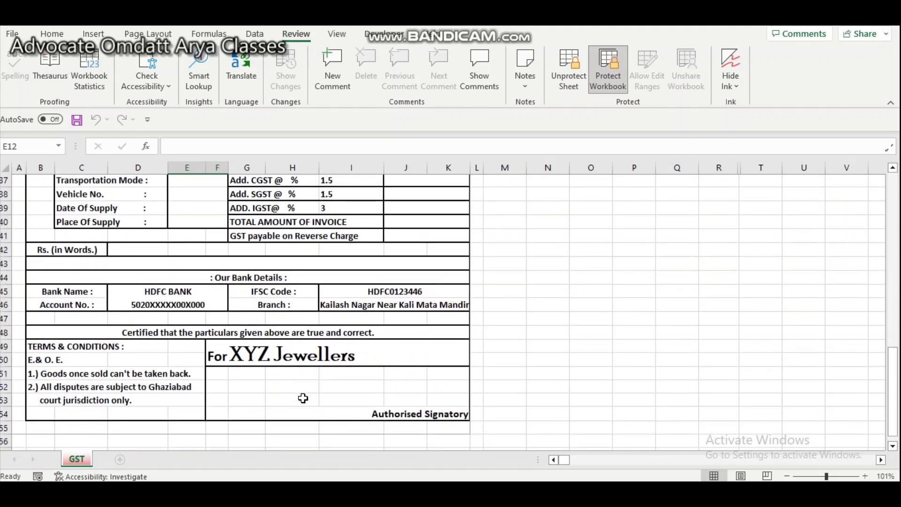
{"action": "scroll", "coordinate": [303, 398], "scroll_direction": "up", "scroll_amount": 7}
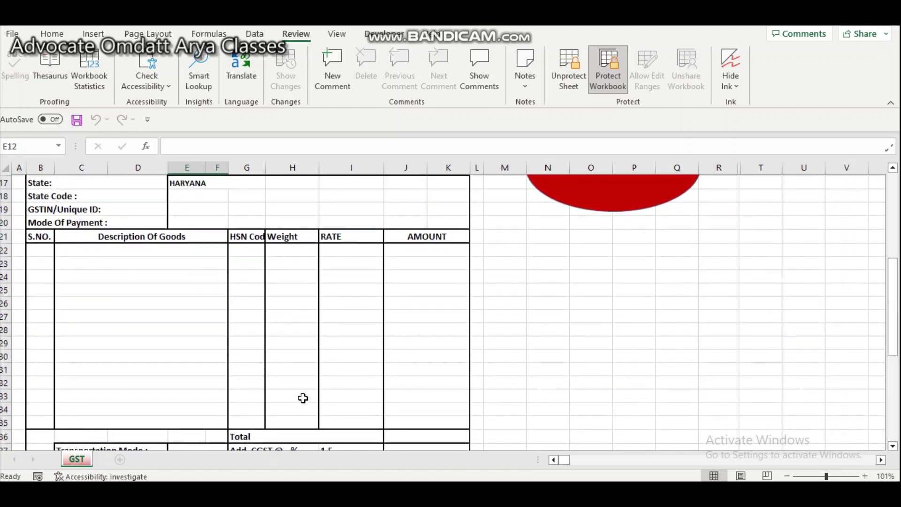
{"action": "scroll", "coordinate": [303, 397], "scroll_direction": "up", "scroll_amount": 4}
- In the gold estimation workbook, enter RING, purity HM916 and weights 5 in row 8
{"action": "mouse_move", "coordinate": [424, 454]}
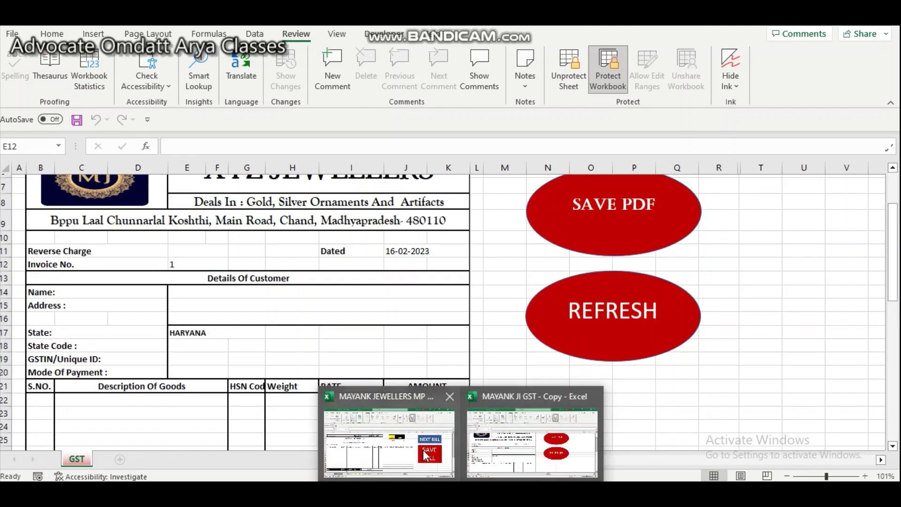
{"action": "left_click", "coordinate": [347, 398]}
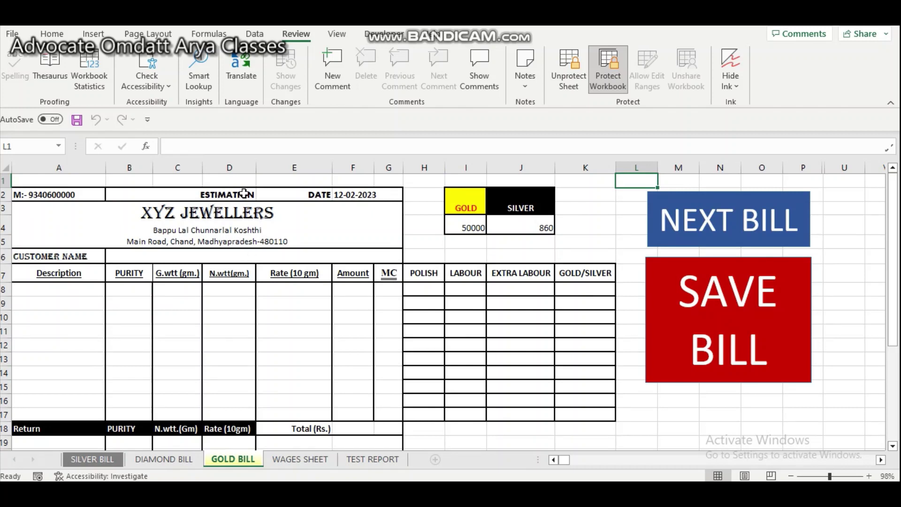
{"action": "left_click", "coordinate": [46, 289]}
{"action": "type", "text": "RING"}
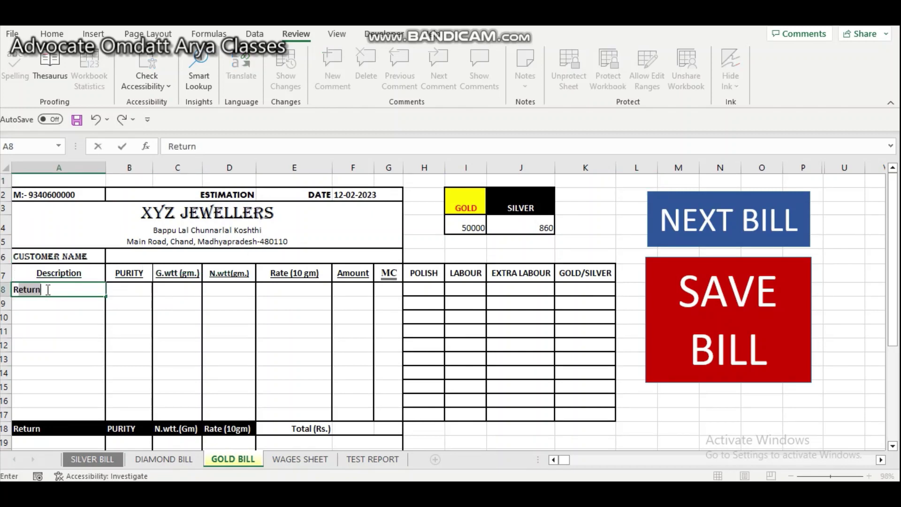
{"action": "key", "text": "Tab"}
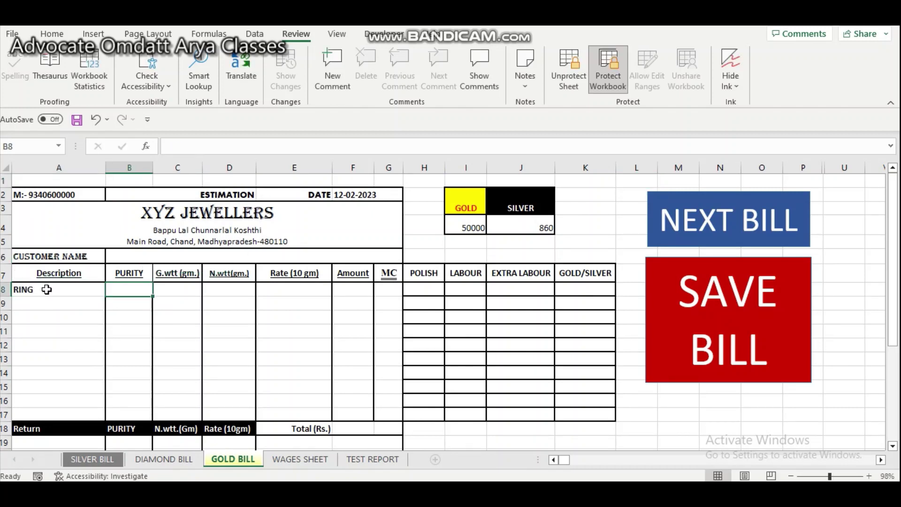
{"action": "type", "text": "HM916"}
{"action": "key", "text": "Tab"}
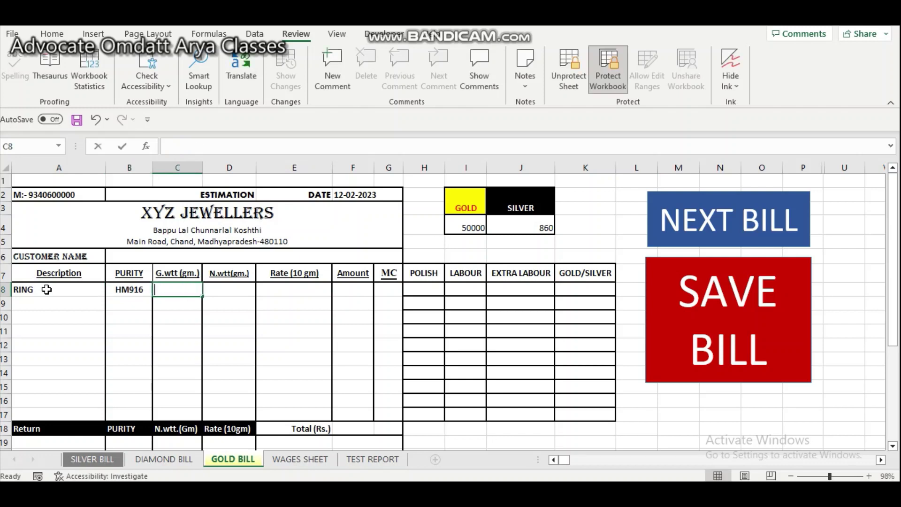
{"action": "type", "text": "5"}
{"action": "key", "text": "Tab"}
{"action": "type", "text": "5"}
{"action": "key", "text": "Tab"}
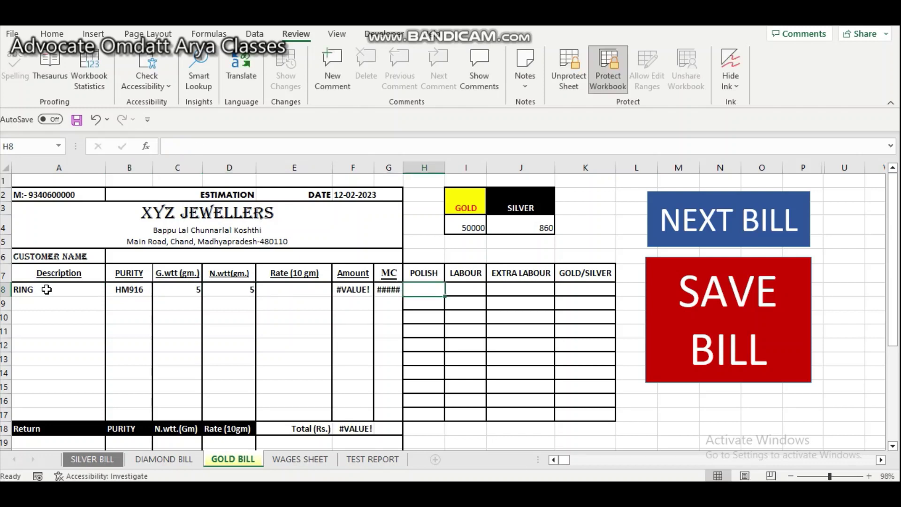
- Check the gold and silver rates in I4 and J4, then enter labour 500 in I8
{"action": "left_click", "coordinate": [460, 221]}
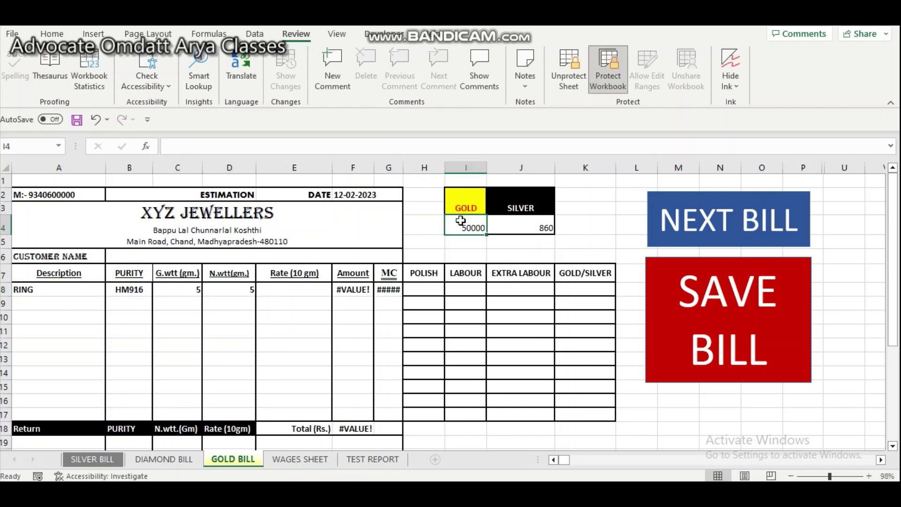
{"action": "left_click", "coordinate": [528, 220]}
{"action": "left_click", "coordinate": [427, 288]}
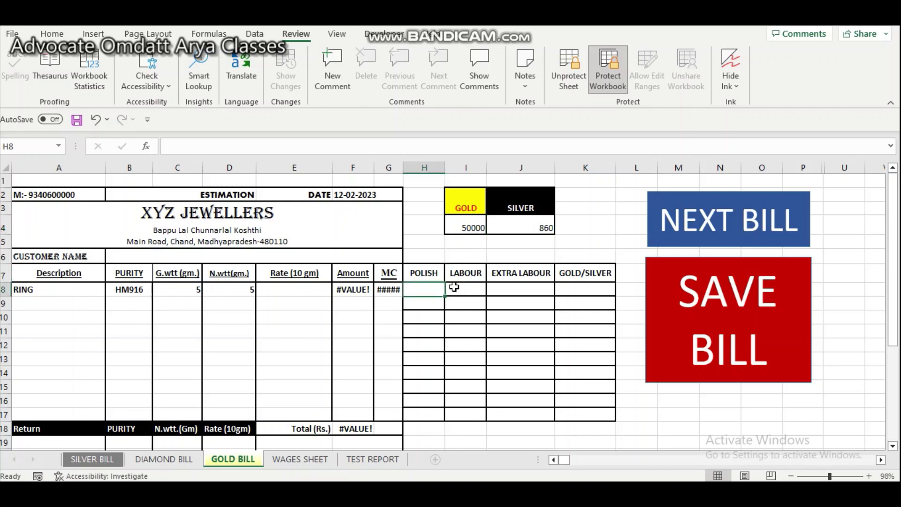
{"action": "left_click", "coordinate": [470, 287]}
{"action": "type", "text": "500"}
{"action": "key", "text": "Return"}
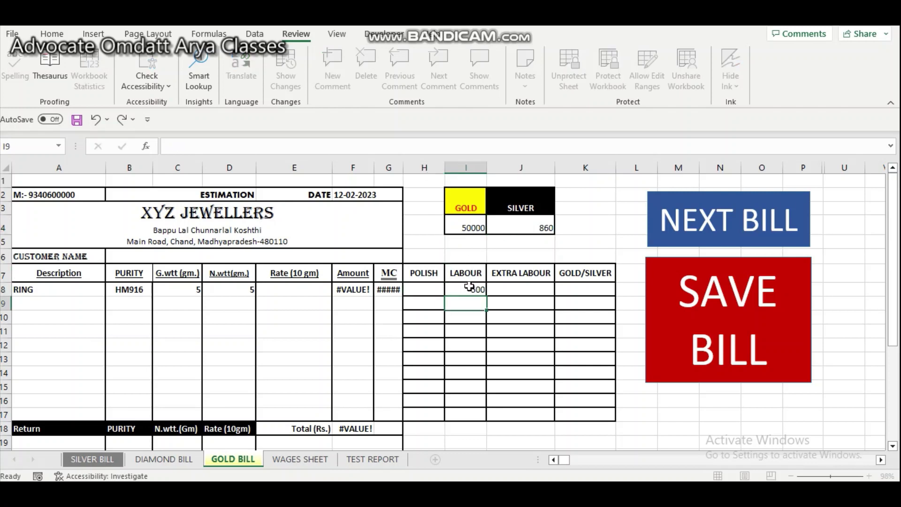
{"action": "key", "text": "Tab"}
{"action": "key", "text": "Tab"}
{"action": "key", "text": "Up"}
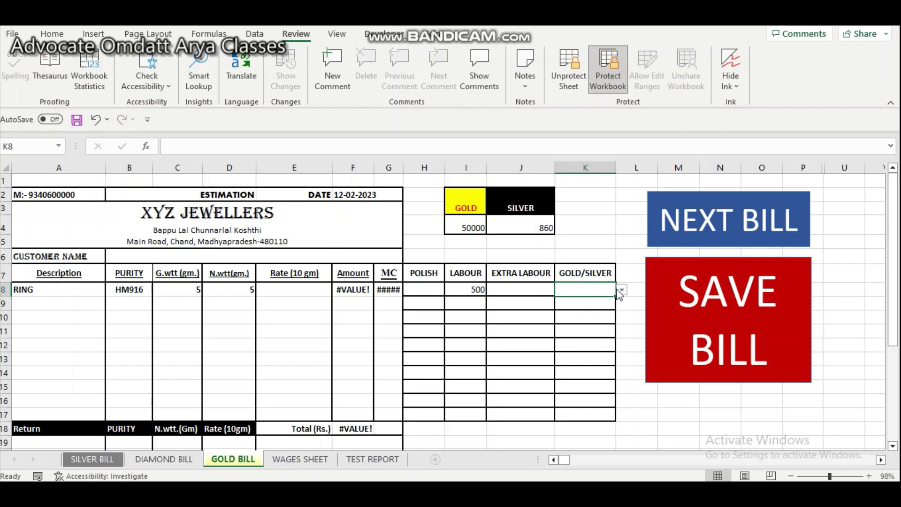
- Choose GOLD in K8, enter polish 10 in H8 and extra labour 500 in J8
{"action": "left_click", "coordinate": [622, 291]}
{"action": "left_click", "coordinate": [581, 310]}
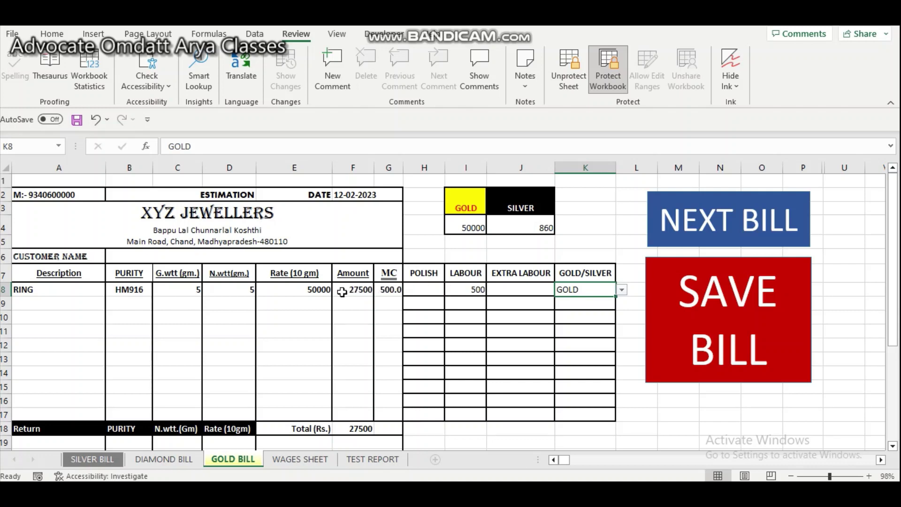
{"action": "left_click", "coordinate": [430, 290]}
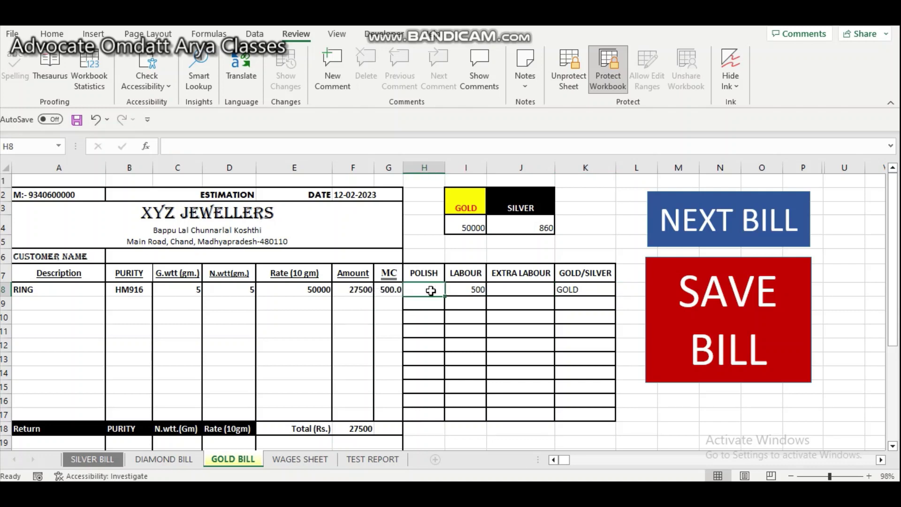
{"action": "type", "text": "10"}
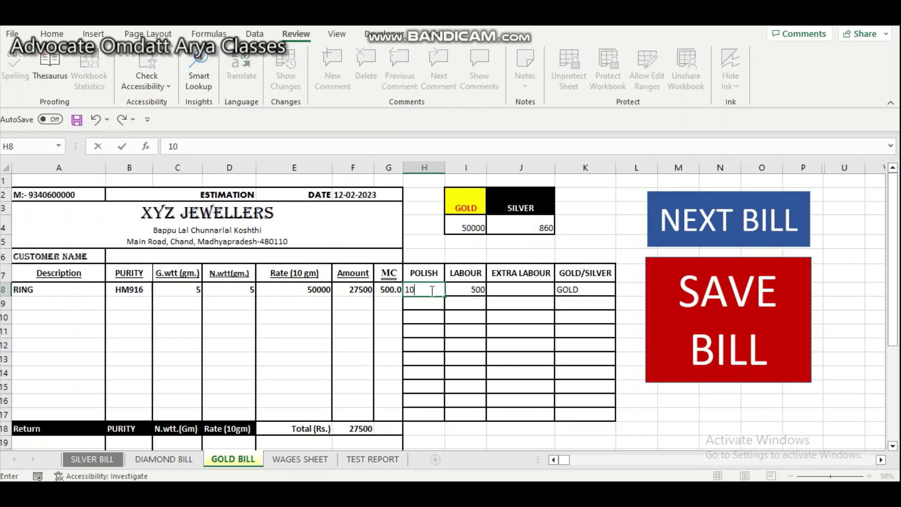
{"action": "key", "text": "Return"}
{"action": "key", "text": "Left"}
{"action": "key", "text": "Left"}
{"action": "key", "text": "Left"}
{"action": "key", "text": "Left"}
{"action": "key", "text": "Right"}
{"action": "key", "text": "Right"}
{"action": "key", "text": "Right"}
{"action": "key", "text": "Right"}
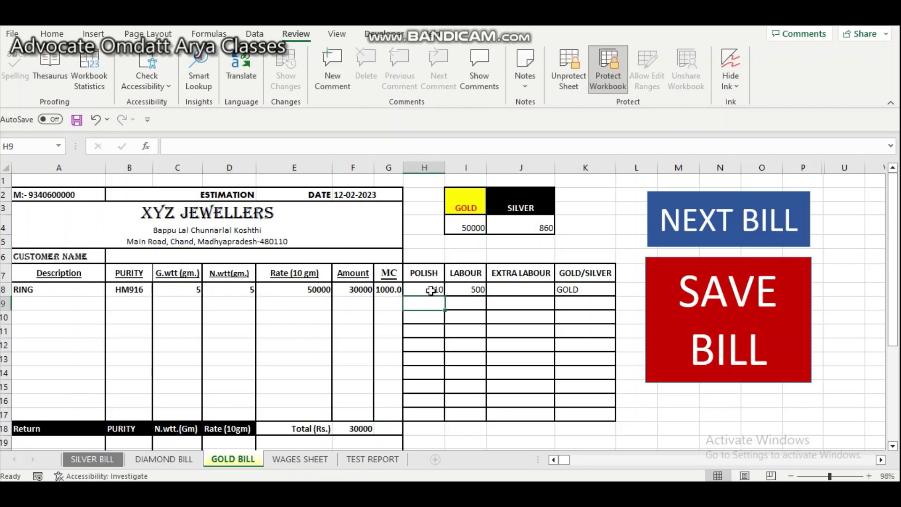
{"action": "left_click", "coordinate": [515, 288]}
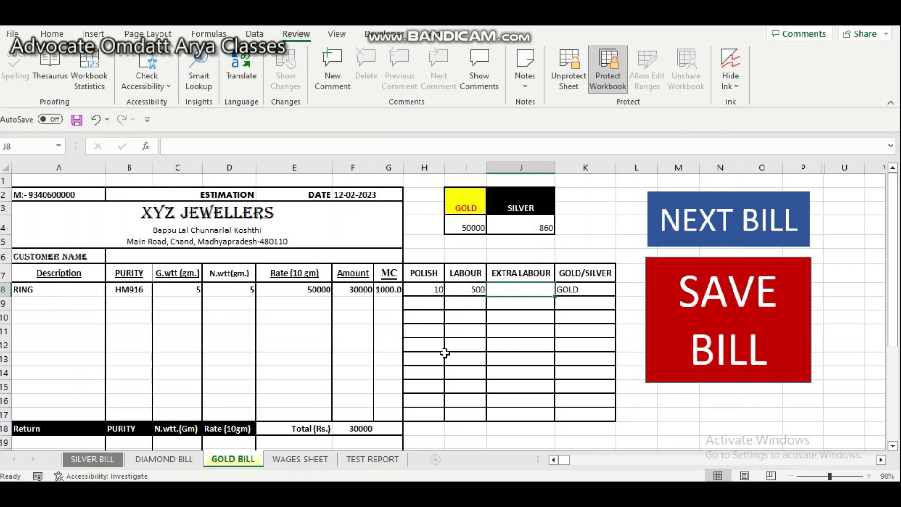
{"action": "type", "text": "500"}
{"action": "key", "text": "Return"}
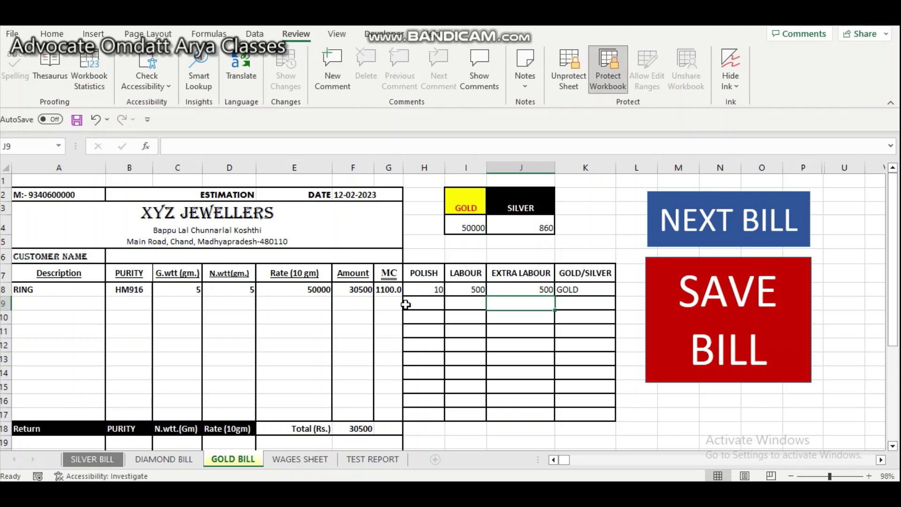
{"action": "scroll", "coordinate": [396, 370], "scroll_direction": "down", "scroll_amount": 2}
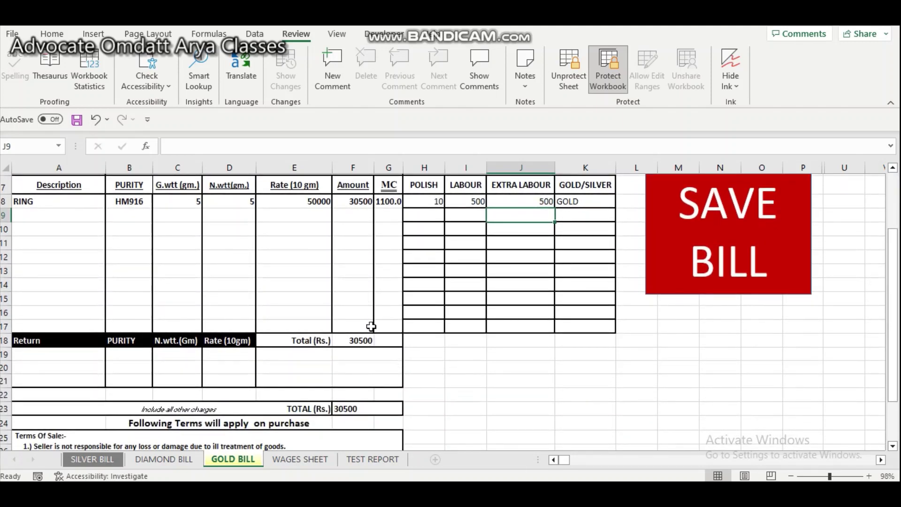
- Enter the GOLD return in row 19: purity 80, weight 5.23, rate 48000
{"action": "left_click", "coordinate": [72, 356]}
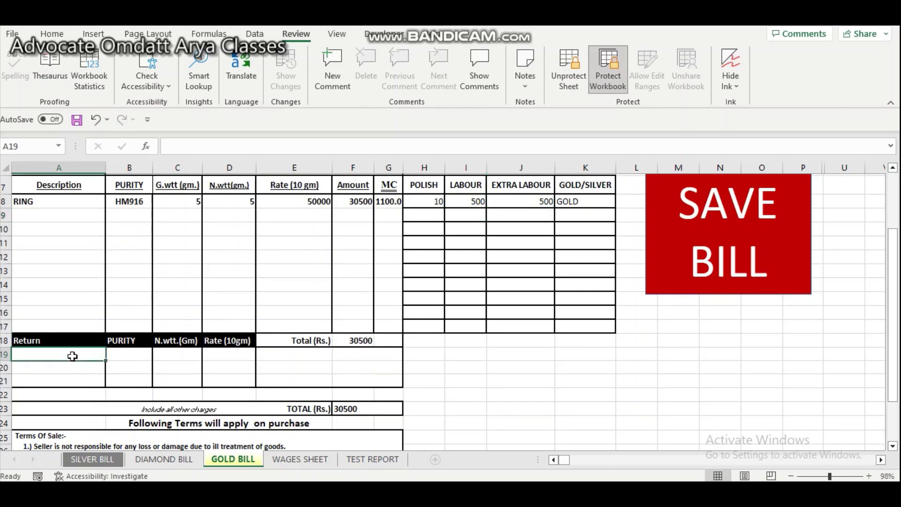
{"action": "type", "text": "GOLD"}
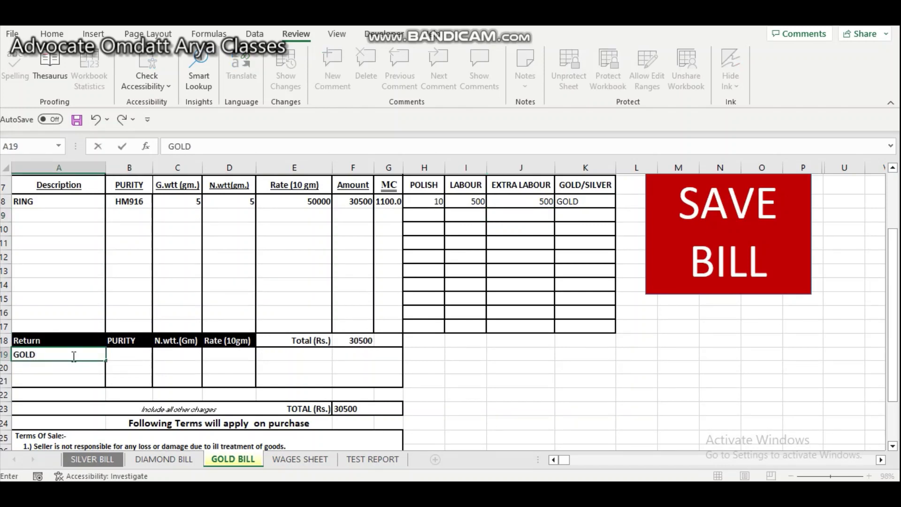
{"action": "key", "text": "Tab"}
{"action": "type", "text": "80"}
{"action": "key", "text": "Tab"}
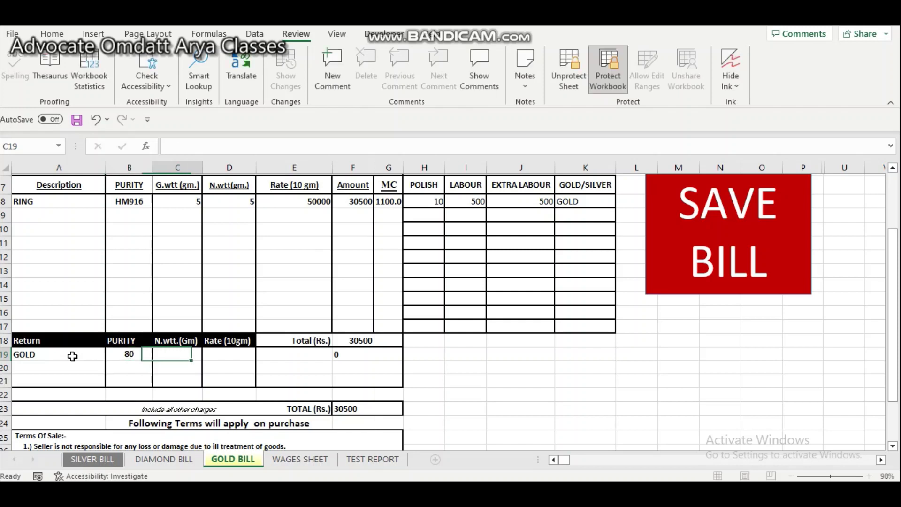
{"action": "type", "text": "5.23"}
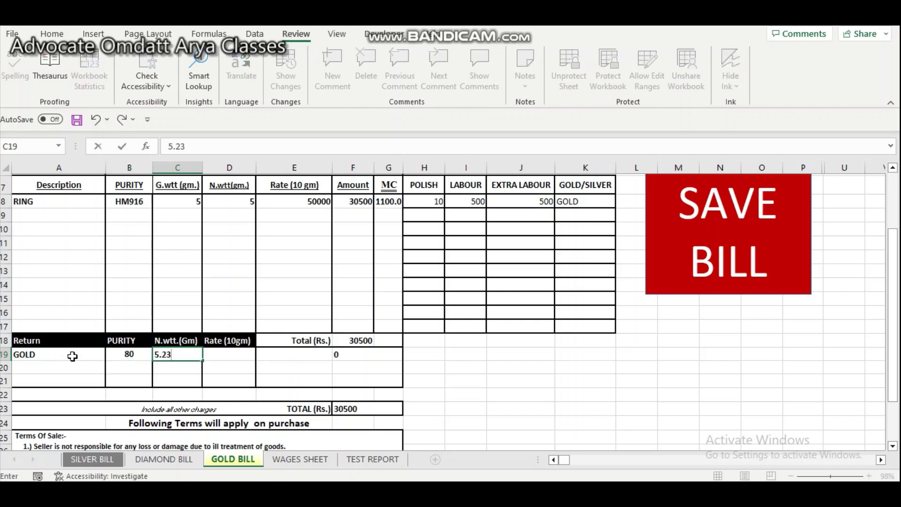
{"action": "key", "text": "Tab"}
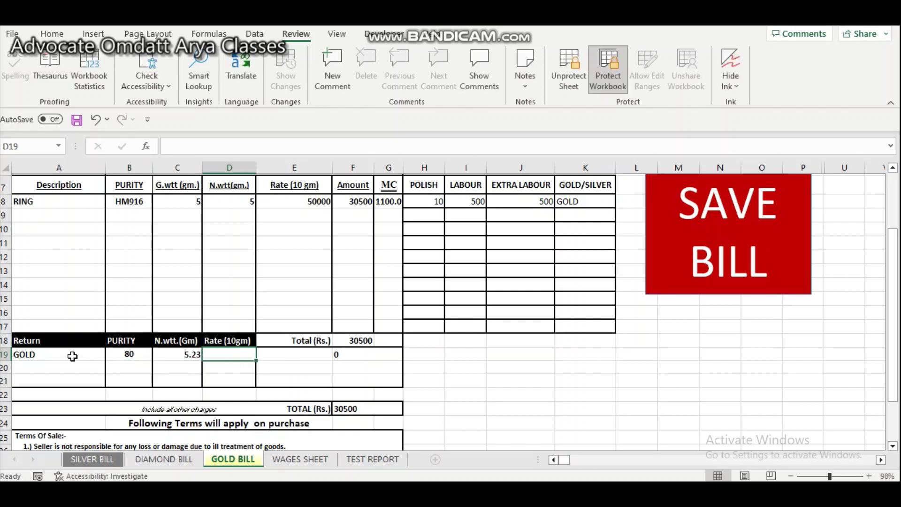
{"action": "type", "text": "48"}
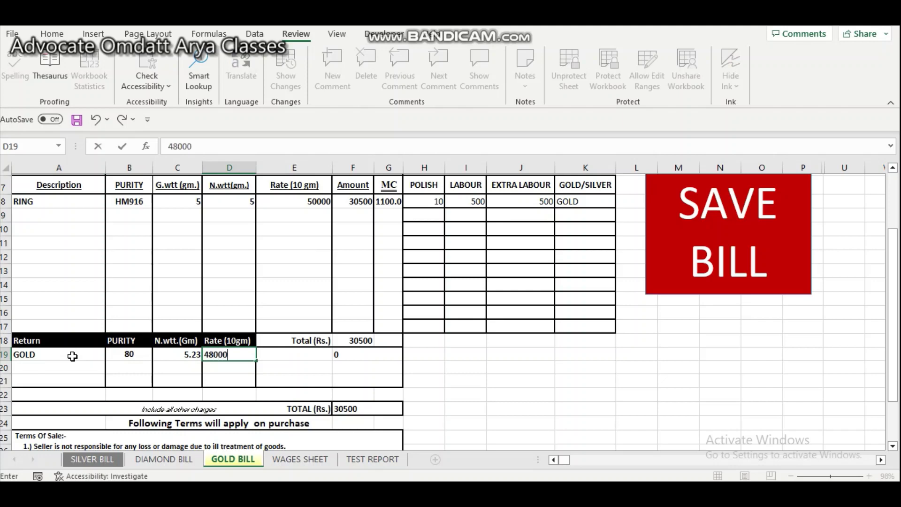
{"action": "type", "text": "000"}
{"action": "key", "text": "Return"}
- Check the -20083 return deduction and the 10417 bill total
{"action": "key", "text": "Right"}
{"action": "key", "text": "Up"}
{"action": "key", "text": "Right"}
{"action": "key", "text": "Right"}
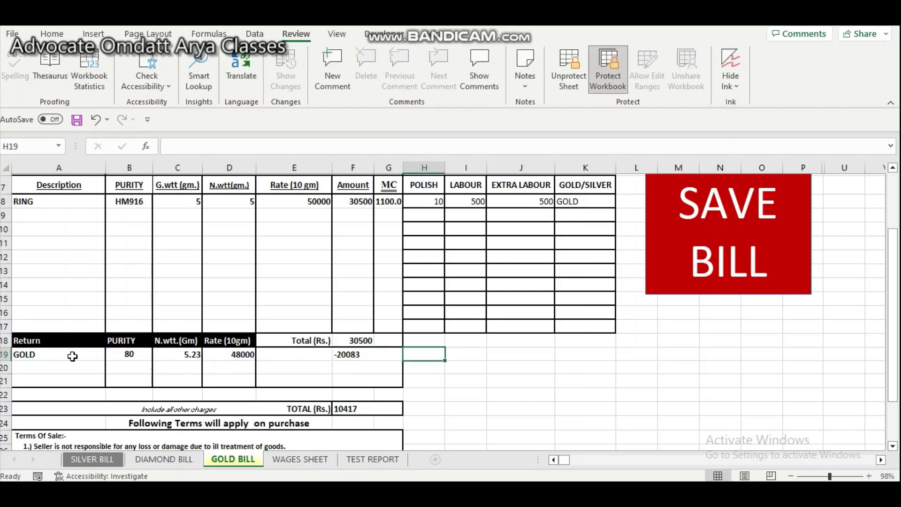
{"action": "key", "text": "Left"}
{"action": "key", "text": "Left"}
{"action": "key", "text": "Down"}
{"action": "key", "text": "Down"}
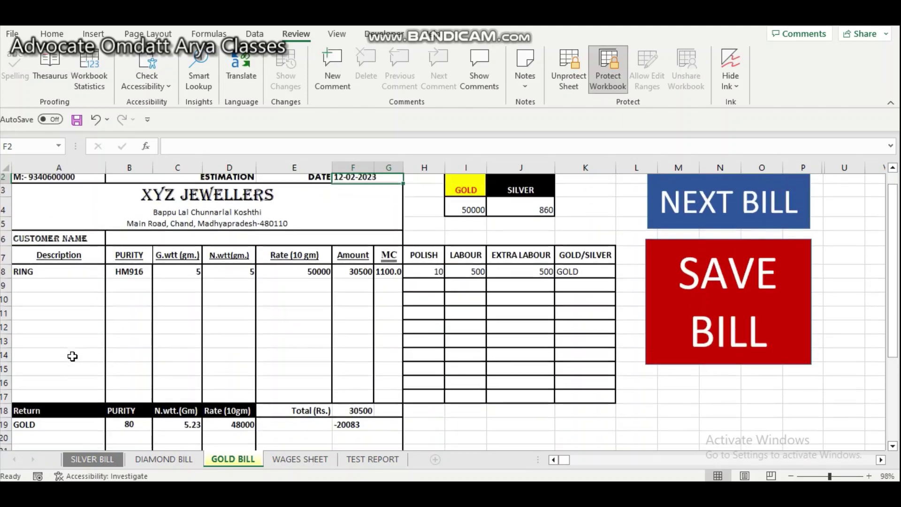
{"action": "key", "text": "ctrl+Home"}
{"action": "scroll", "coordinate": [72, 356], "scroll_direction": "down", "scroll_amount": 1}
{"action": "scroll", "coordinate": [72, 356], "scroll_direction": "down", "scroll_amount": 3}
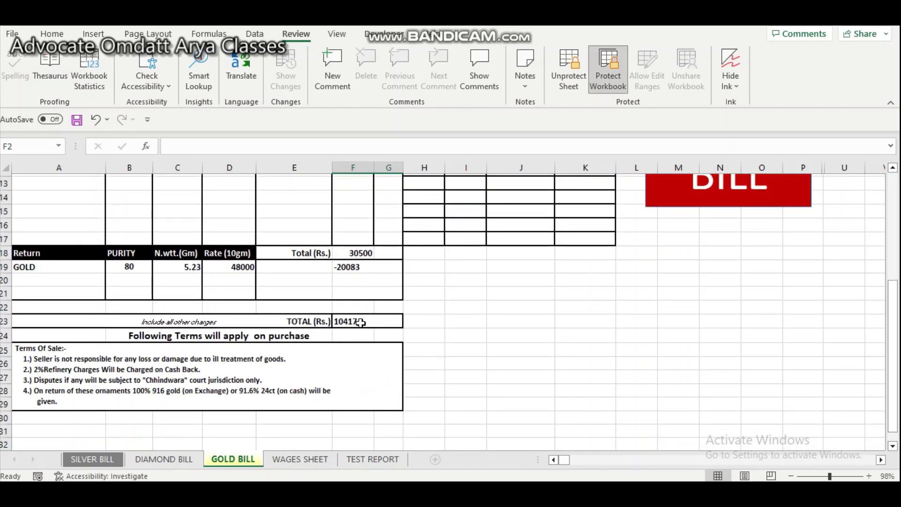
{"action": "scroll", "coordinate": [360, 321], "scroll_direction": "up", "scroll_amount": 4}
{"action": "scroll", "coordinate": [360, 323], "scroll_direction": "up", "scroll_amount": 1}
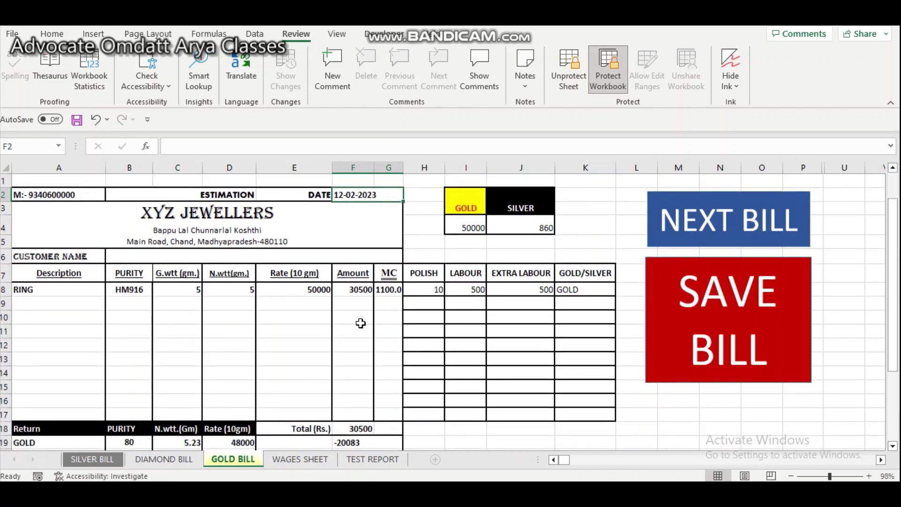
- Save the estimation bill as PDF, verify _12-02-2023 in ROUGH BILL, and return to cell B6
{"action": "left_click", "coordinate": [712, 332]}
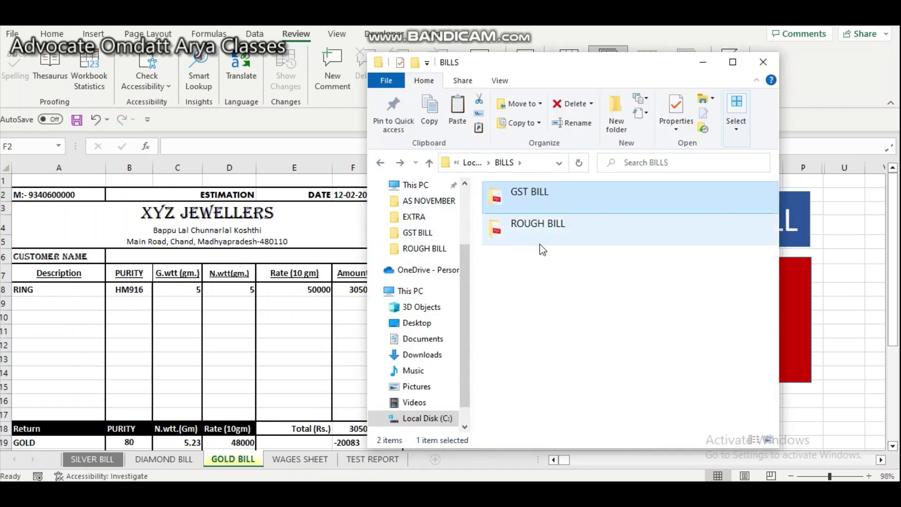
{"action": "double_click", "coordinate": [540, 237]}
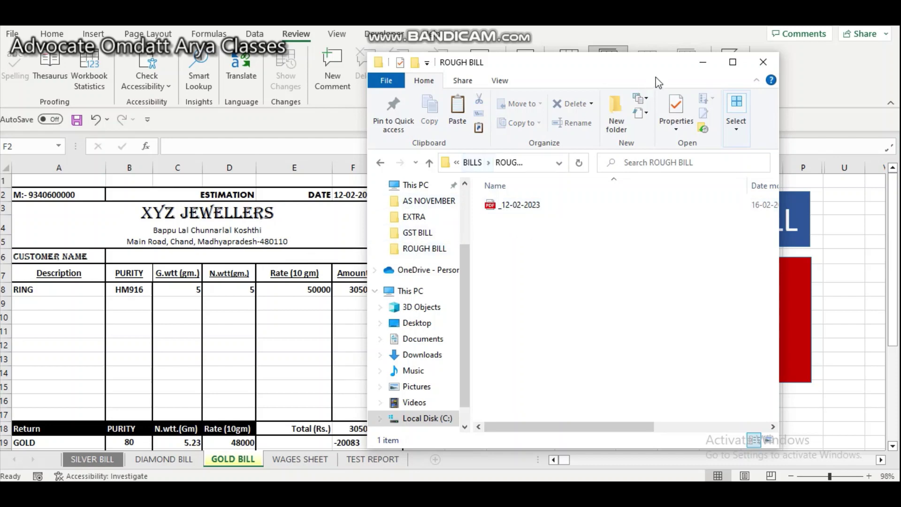
{"action": "left_click", "coordinate": [703, 62]}
{"action": "left_click", "coordinate": [190, 258]}
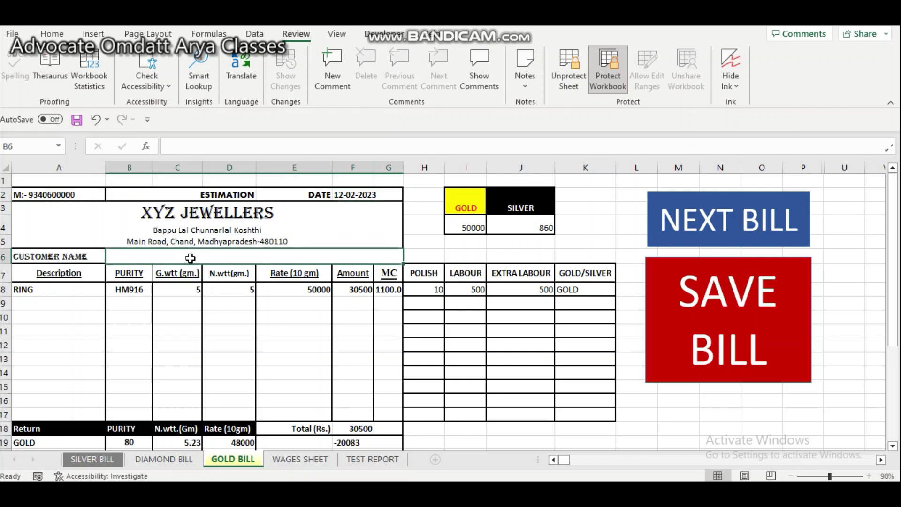
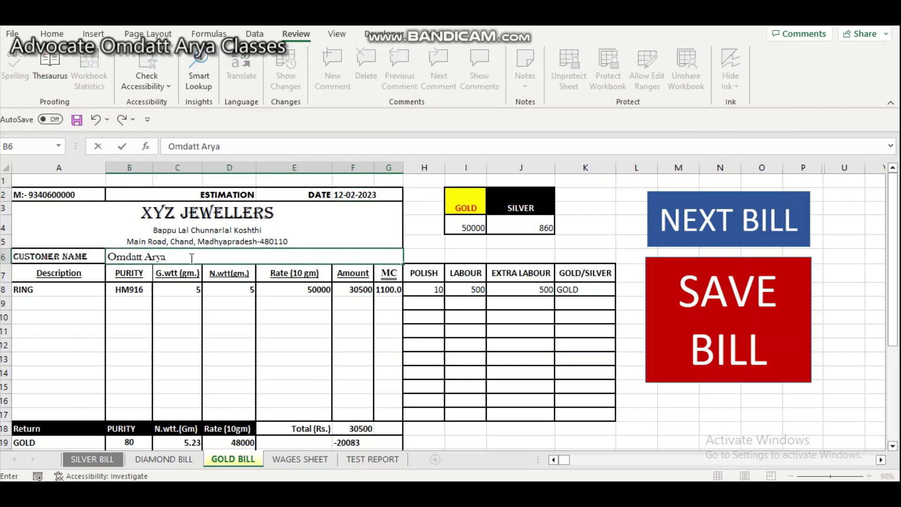
- Enter the customer's name in B6, re-save the bill as PDF, and open that PDF
{"action": "key", "text": "Return"}
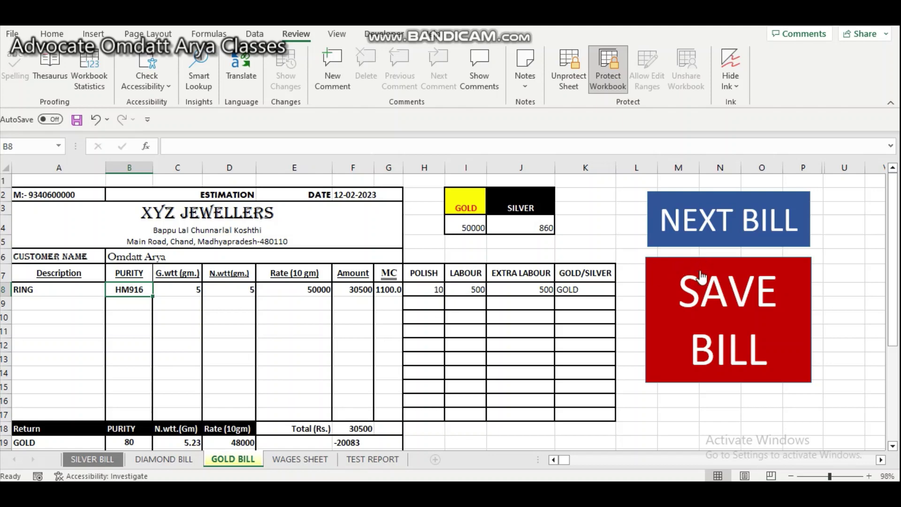
{"action": "left_click", "coordinate": [699, 281]}
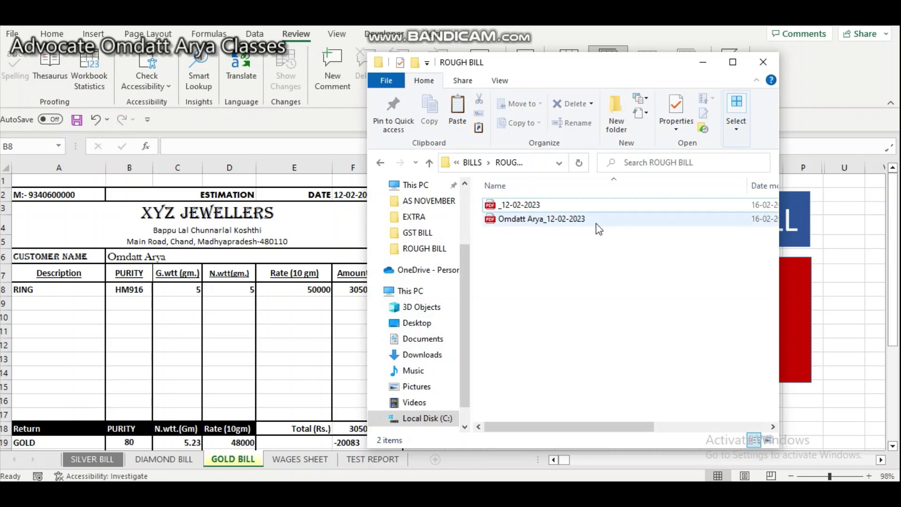
{"action": "double_click", "coordinate": [555, 219]}
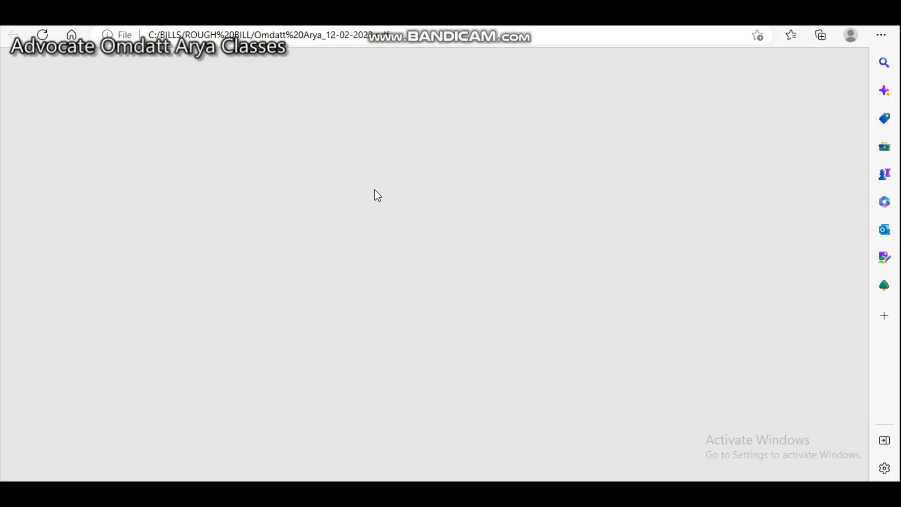
{"action": "scroll", "coordinate": [377, 194], "scroll_direction": "down", "scroll_amount": 3, "text": "ctrl"}
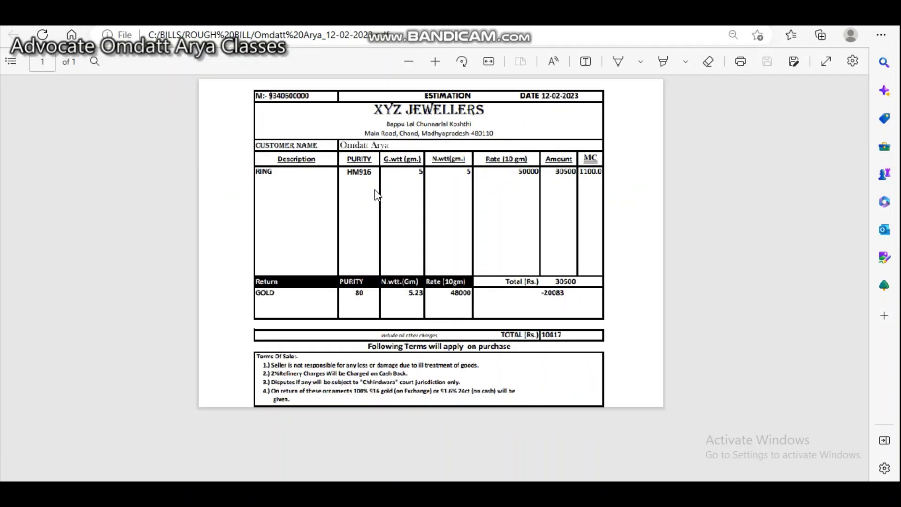
{"action": "scroll", "coordinate": [377, 195], "scroll_direction": "up", "scroll_amount": 1, "text": "ctrl"}
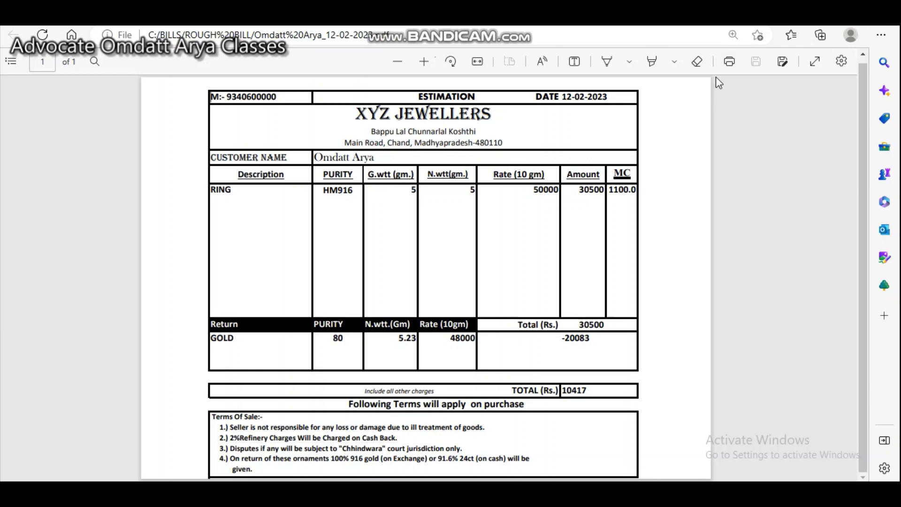
{"action": "key", "text": "alt+F4"}
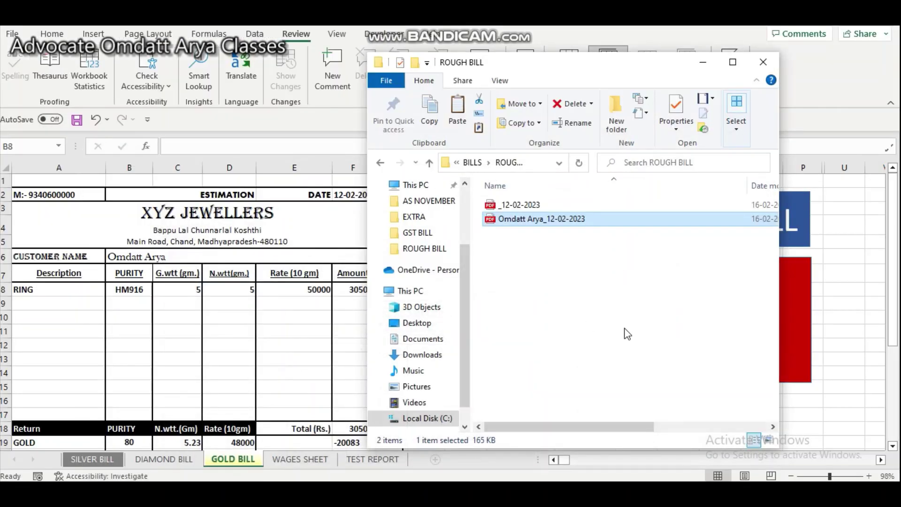
- Close the folder window and clear the GOLD BILL sheet with the NEXT BILL button
{"action": "left_click", "coordinate": [702, 63]}
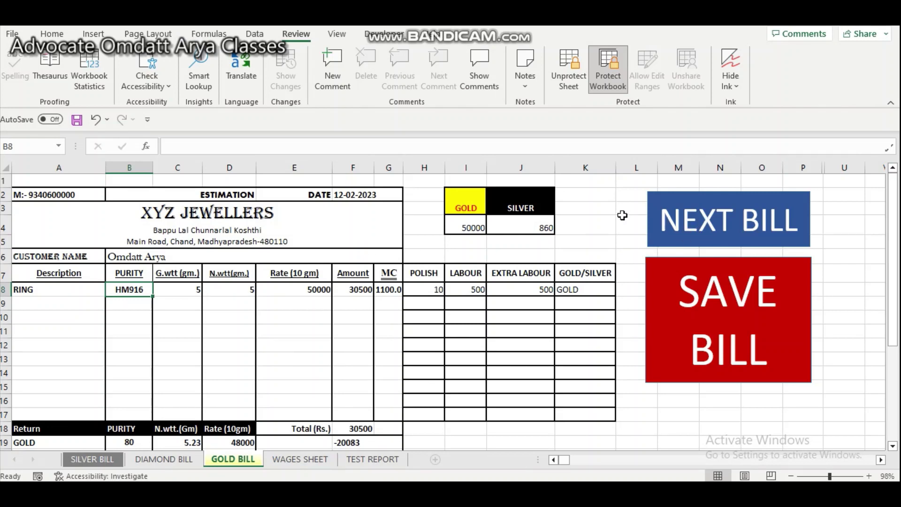
{"action": "left_click", "coordinate": [723, 222]}
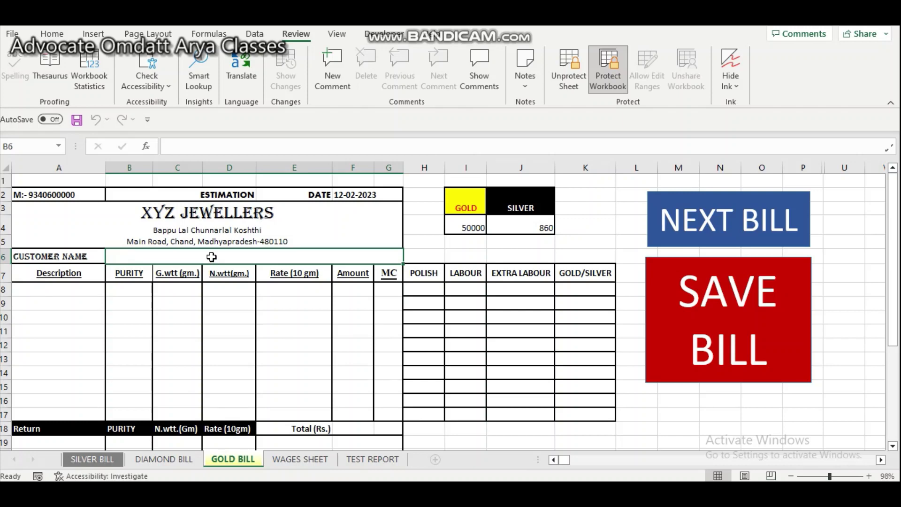
{"action": "scroll", "coordinate": [243, 302], "scroll_direction": "down", "scroll_amount": 2}
{"action": "scroll", "coordinate": [244, 302], "scroll_direction": "down", "scroll_amount": 1}
{"action": "scroll", "coordinate": [244, 301], "scroll_direction": "up", "scroll_amount": 2}
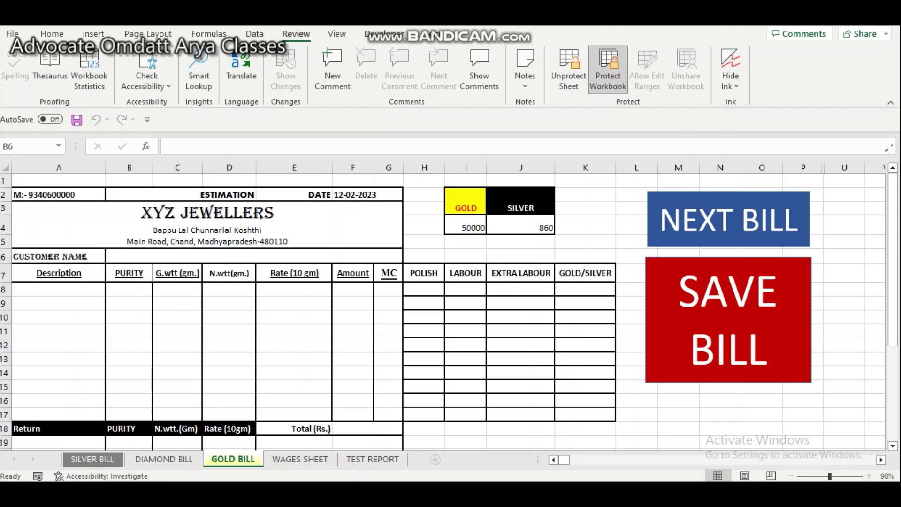
- Bring up the GST invoice workbook showing blank invoice number 1 with state HARYANA
{"action": "mouse_move", "coordinate": [461, 493]}
{"action": "left_click", "coordinate": [505, 440]}
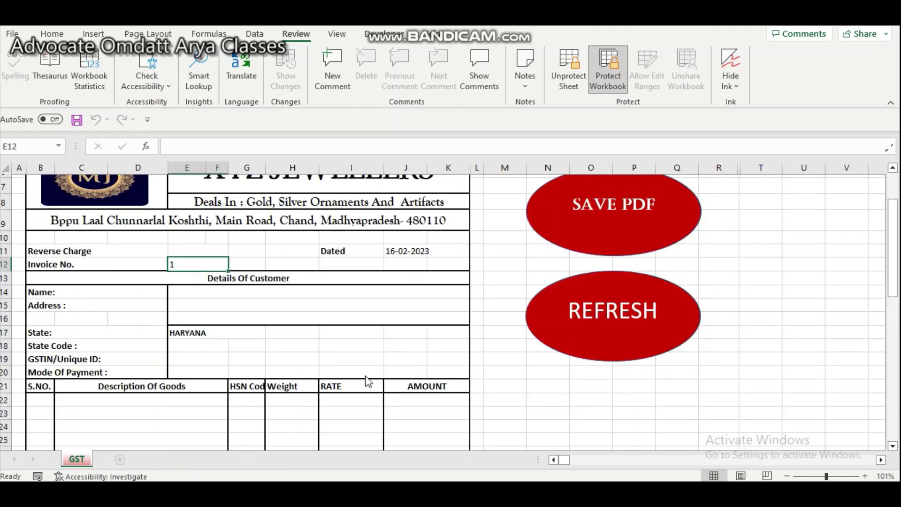
{"action": "scroll", "coordinate": [346, 355], "scroll_direction": "up", "scroll_amount": 2}
{"action": "scroll", "coordinate": [345, 355], "scroll_direction": "down", "scroll_amount": 9}
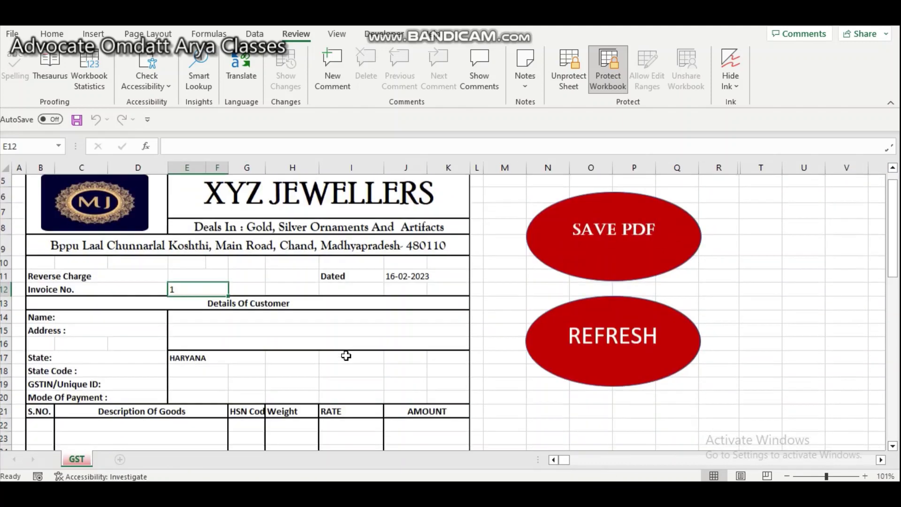
{"action": "scroll", "coordinate": [346, 355], "scroll_direction": "up", "scroll_amount": 9}
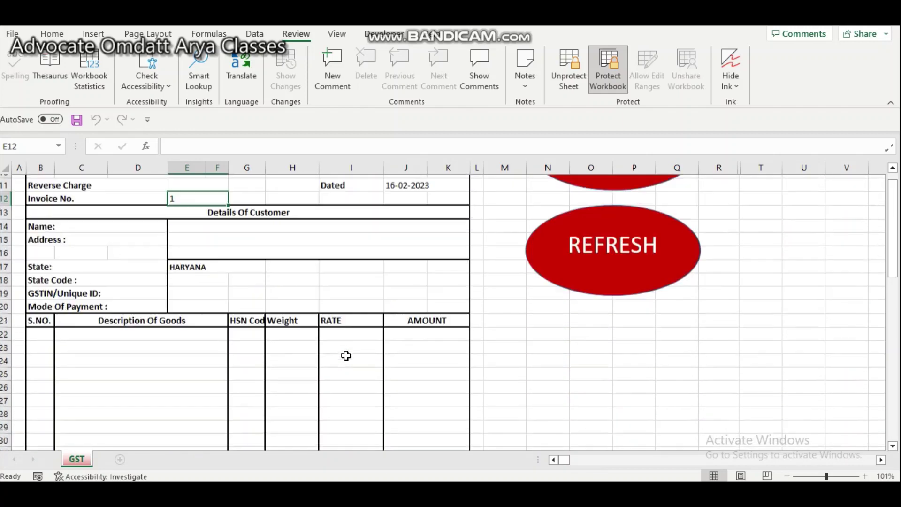
{"action": "scroll", "coordinate": [346, 355], "scroll_direction": "down", "scroll_amount": 1}
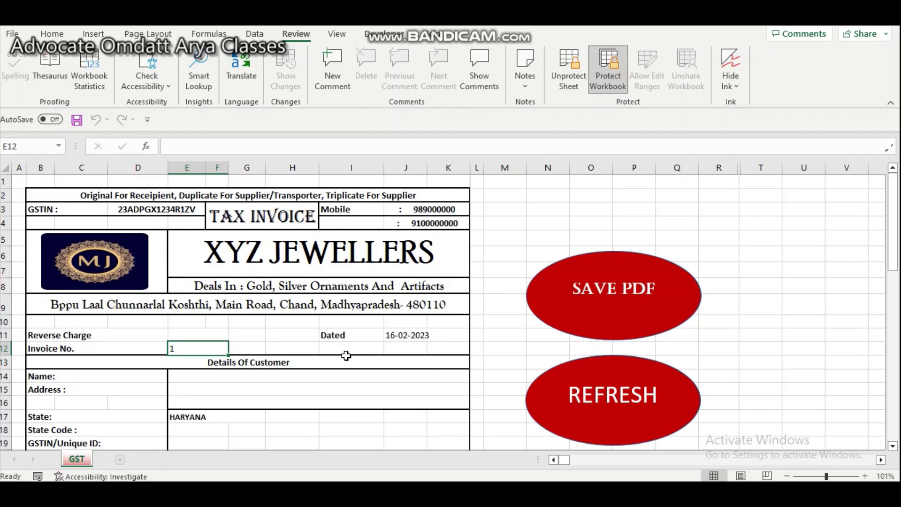
{"action": "scroll", "coordinate": [346, 355], "scroll_direction": "down", "scroll_amount": 3}
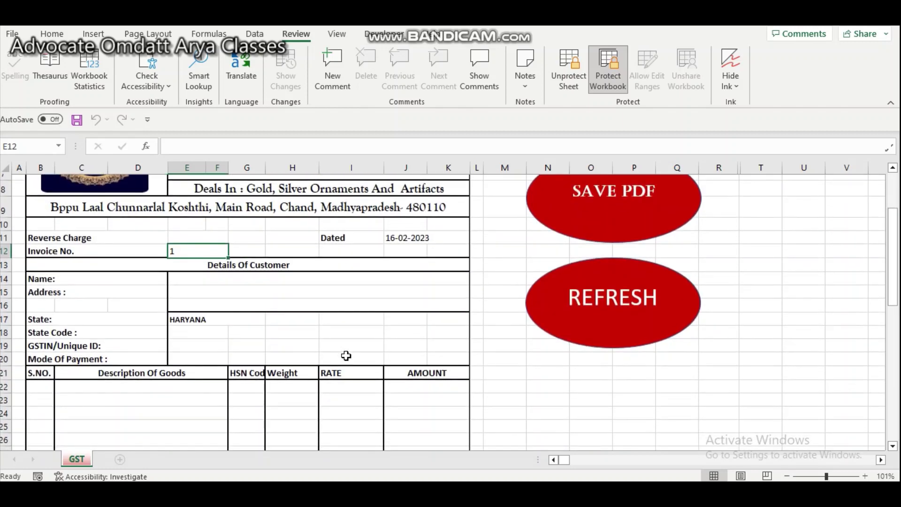
{"action": "scroll", "coordinate": [346, 355], "scroll_direction": "up", "scroll_amount": 2}
{"action": "scroll", "coordinate": [345, 355], "scroll_direction": "up", "scroll_amount": 1}
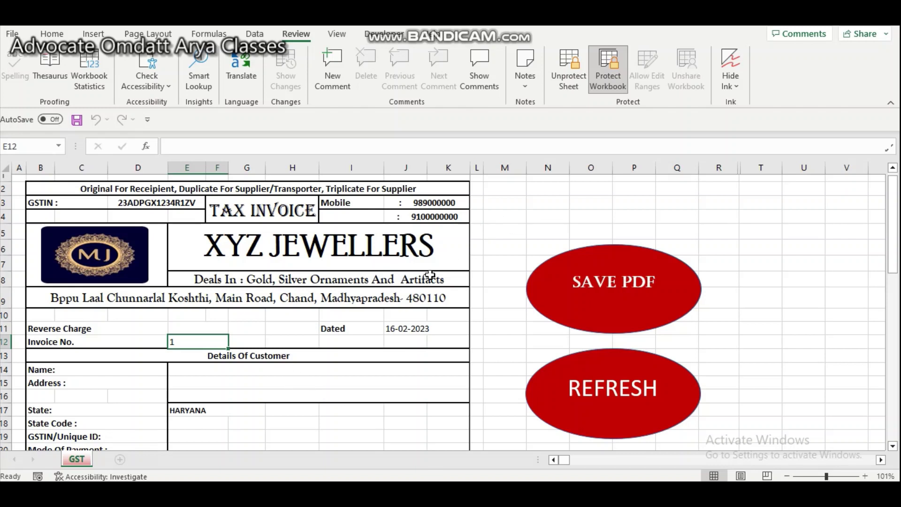
- Enter the customer's mobile number in the invoice Name field E14
{"action": "left_click", "coordinate": [300, 373]}
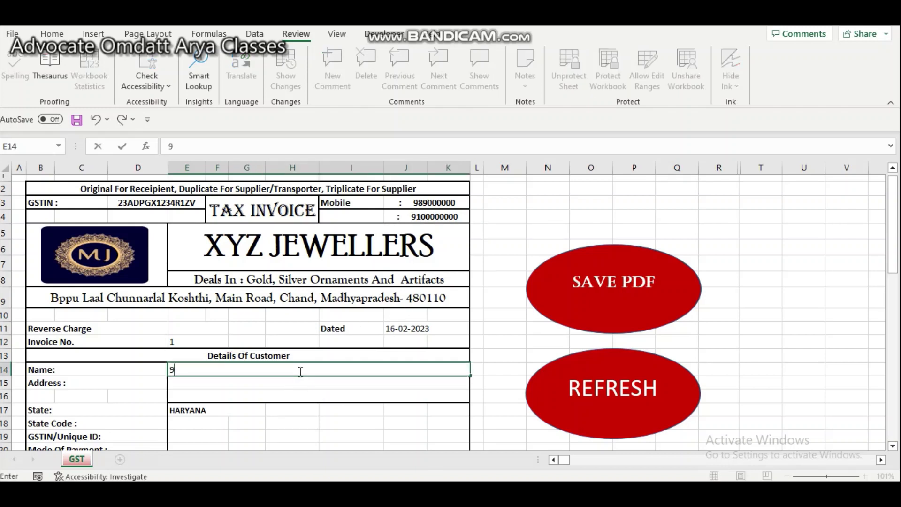
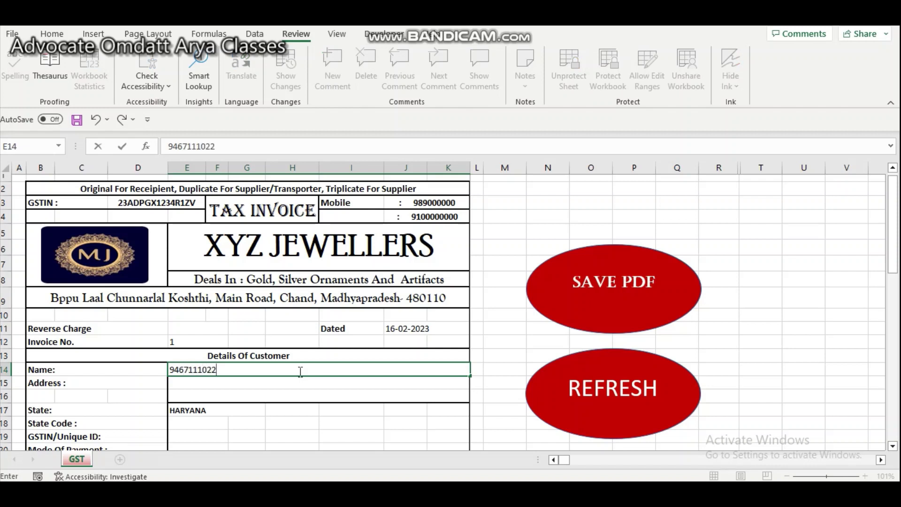
{"action": "key", "text": "Return"}
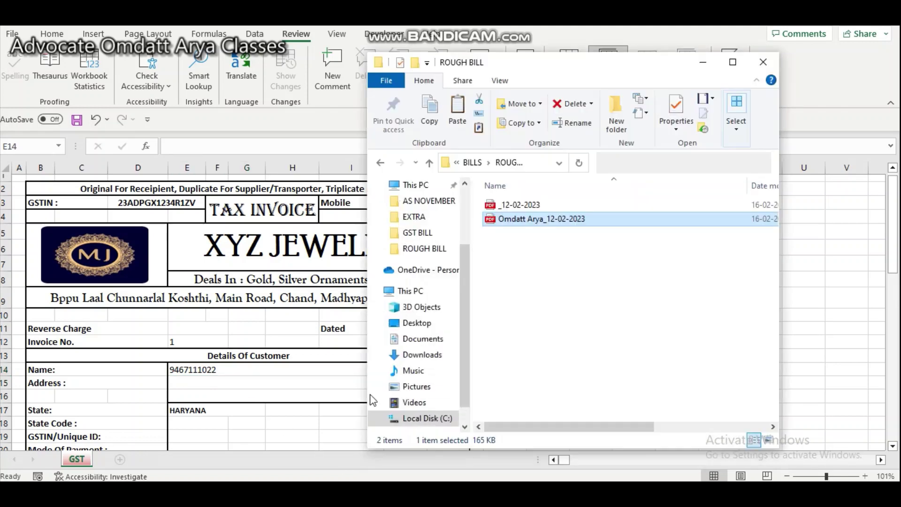
- Check the GST BILL folder for the invoice 1 PDF dated 16-02-2023, then close Explorer
{"action": "left_click", "coordinate": [379, 162]}
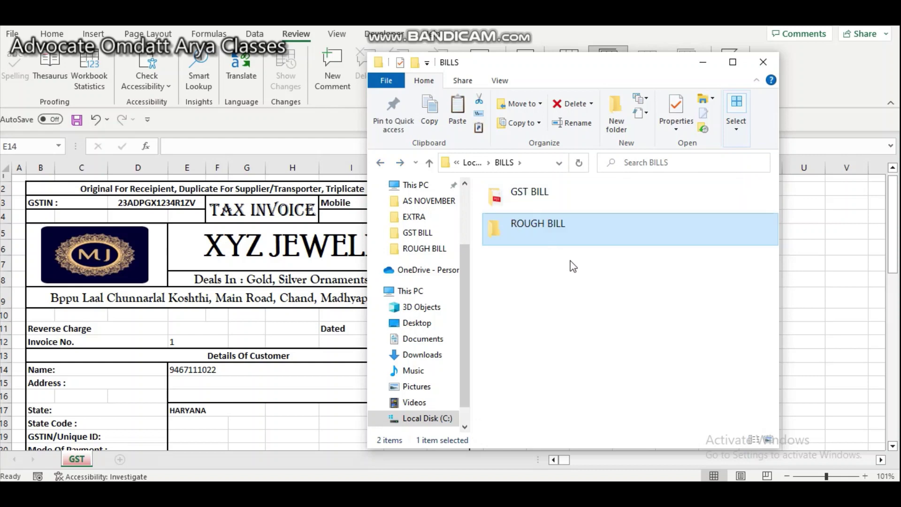
{"action": "double_click", "coordinate": [542, 197]}
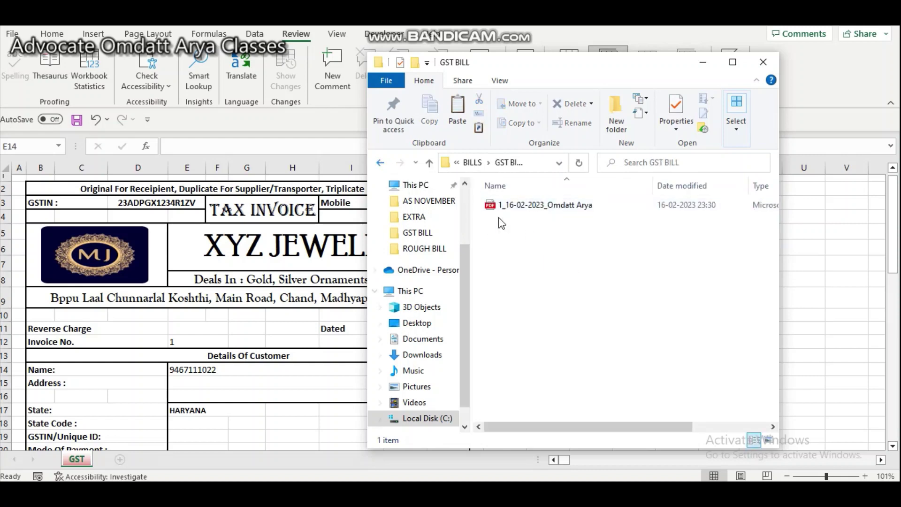
{"action": "left_click", "coordinate": [762, 61]}
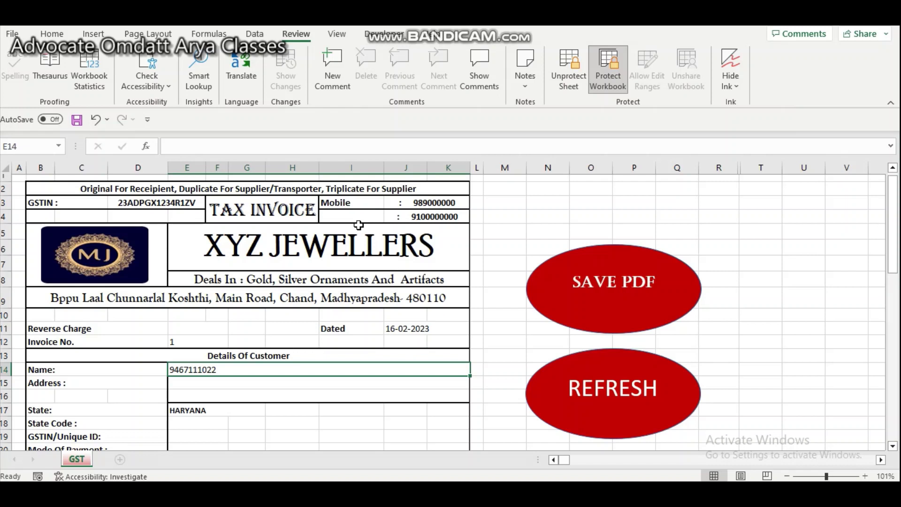
{"action": "scroll", "coordinate": [358, 225], "scroll_direction": "down", "scroll_amount": 2}
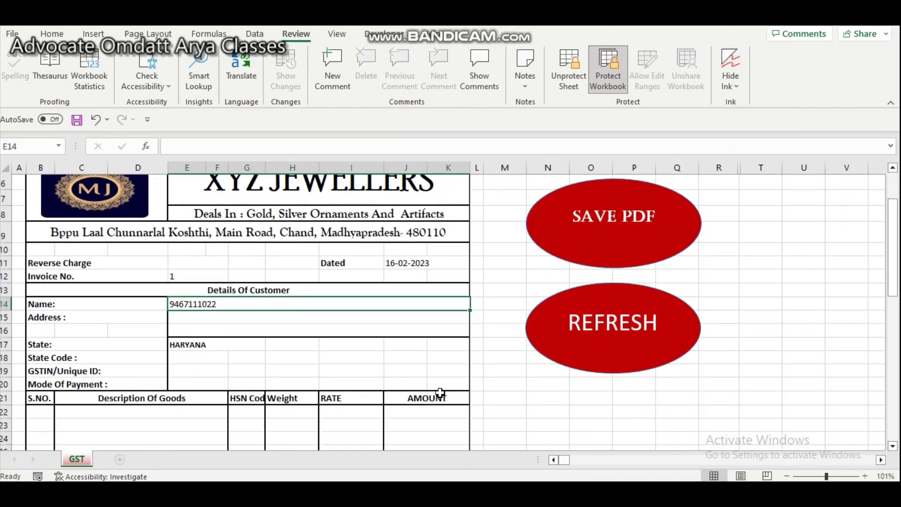
{"action": "scroll", "coordinate": [439, 392], "scroll_direction": "down", "scroll_amount": 3}
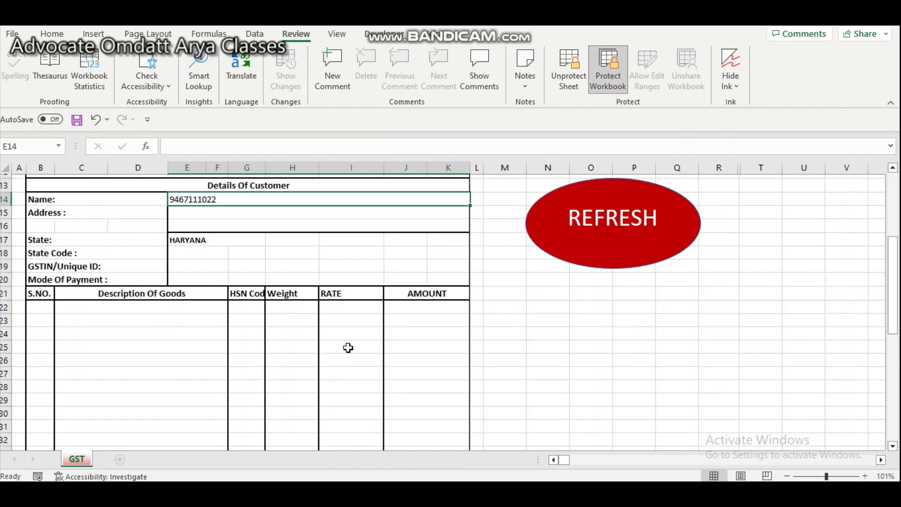
{"action": "scroll", "coordinate": [347, 347], "scroll_direction": "up", "scroll_amount": 5}
{"action": "scroll", "coordinate": [346, 345], "scroll_direction": "down", "scroll_amount": 1}
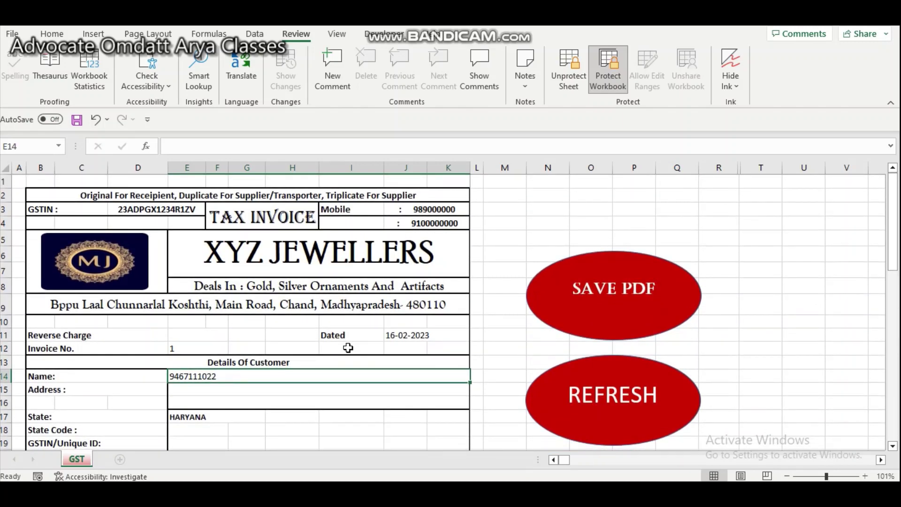